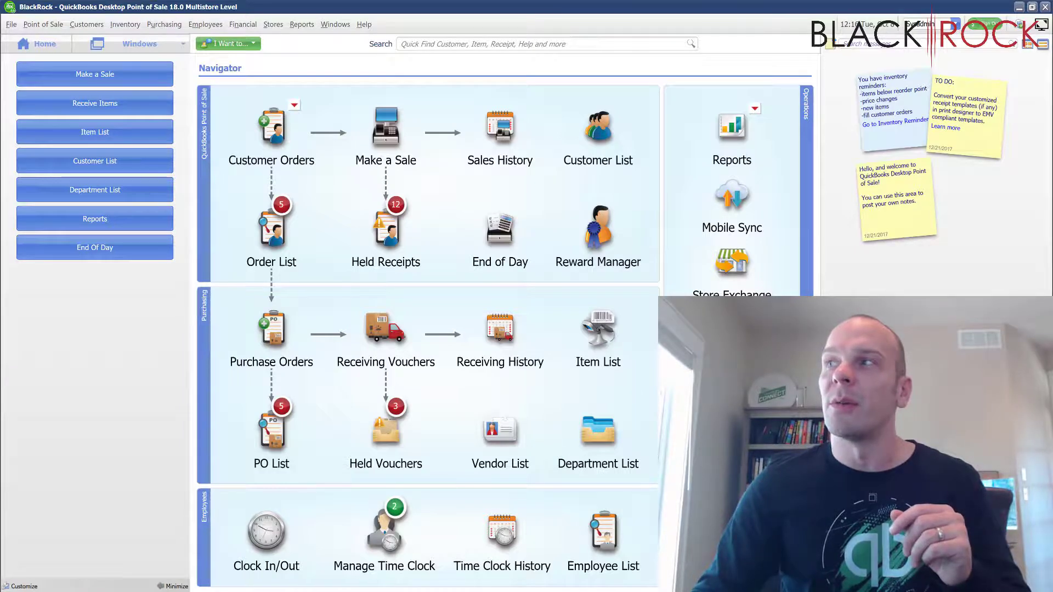
Open a Command Prompt and run ipconfig to look up this computer's IPv4 address
left_click_drag(1052, 181, 1052, 203)
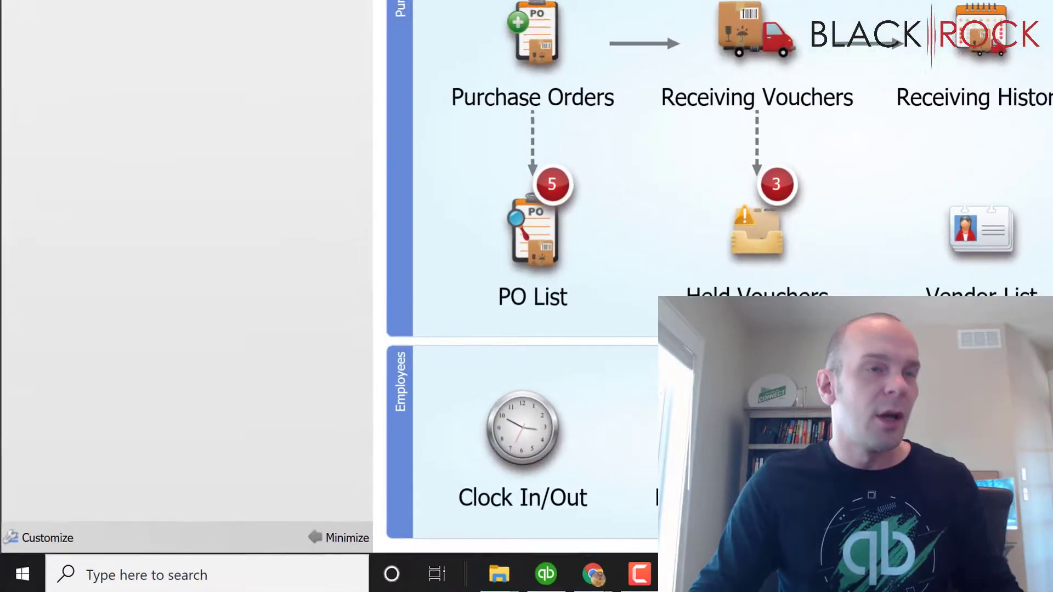
left_click(23, 573)
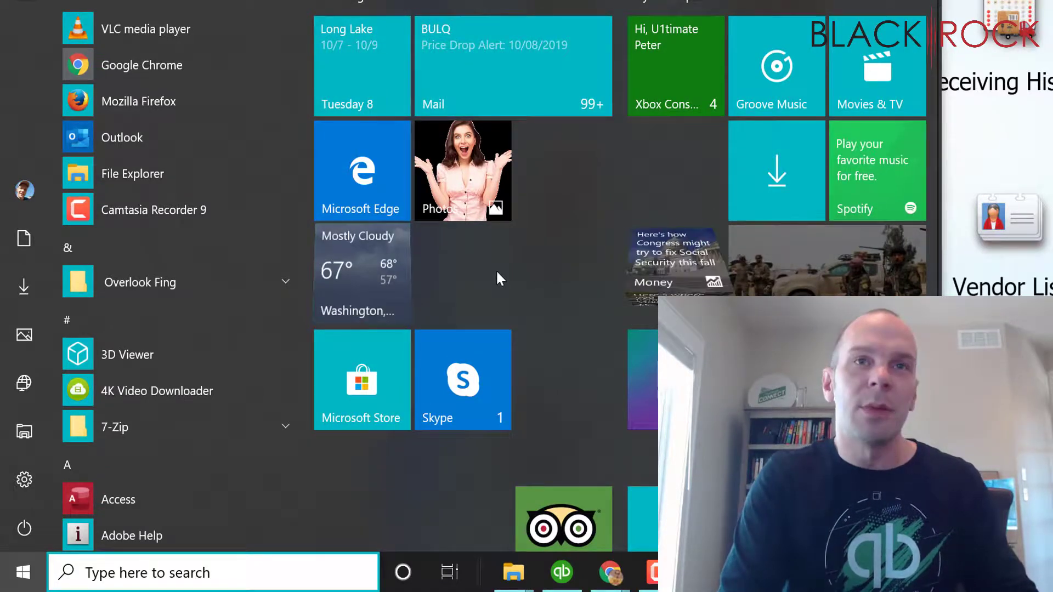
type("cmd")
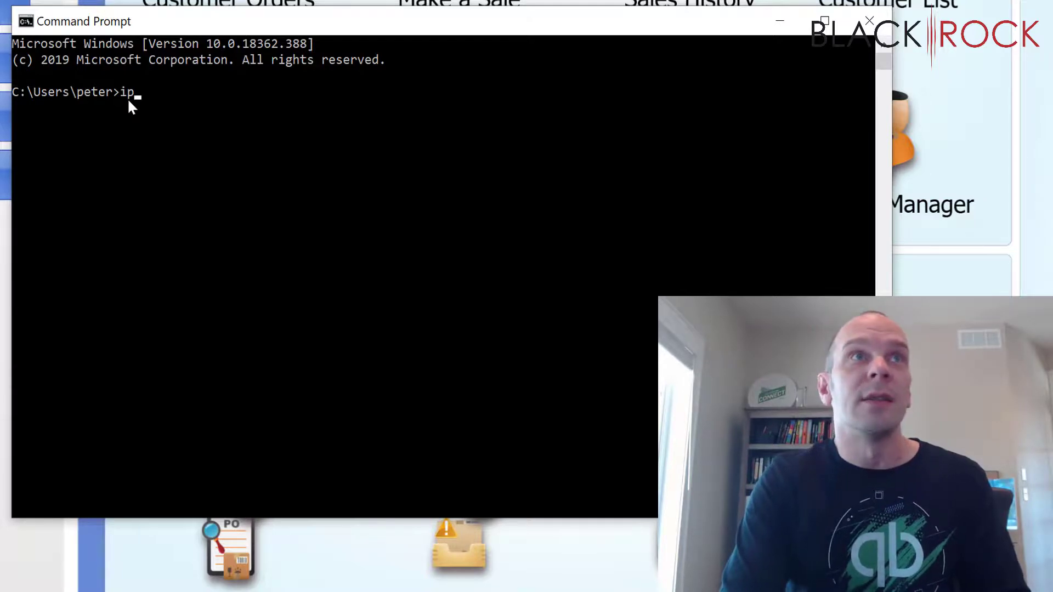
type("config")
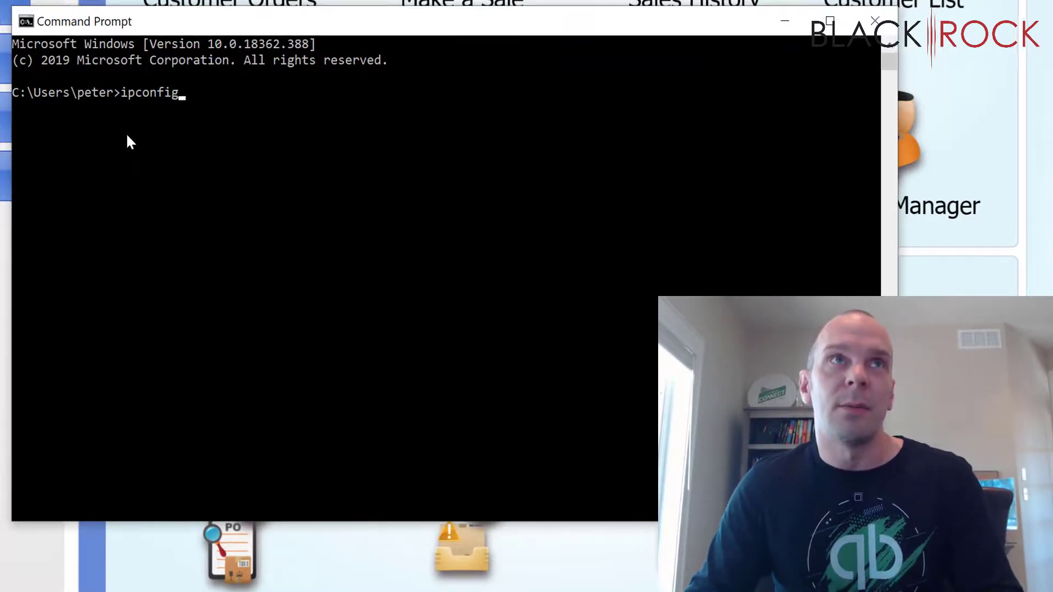
key("Return")
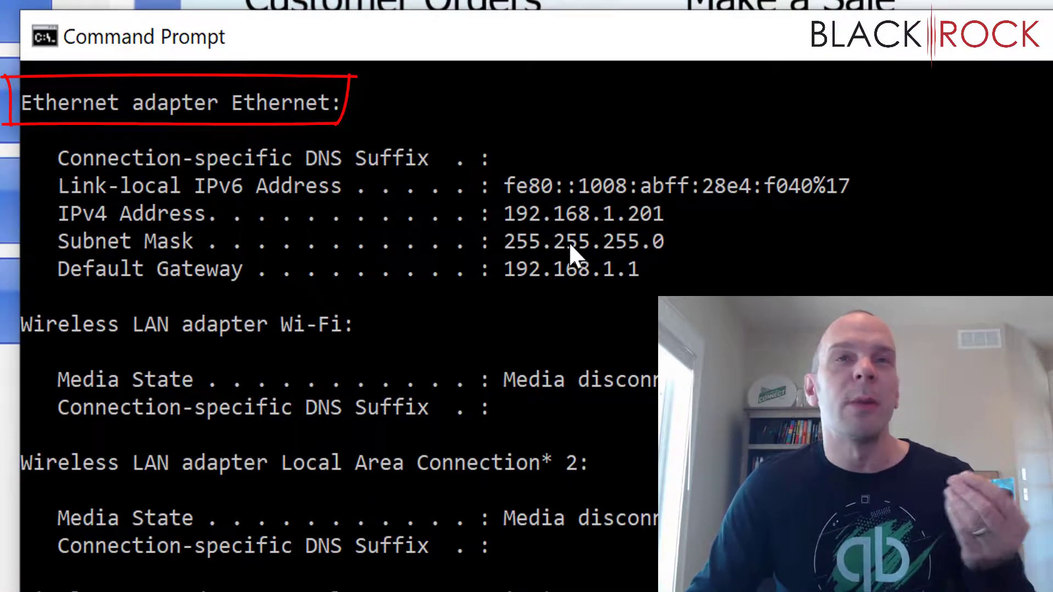
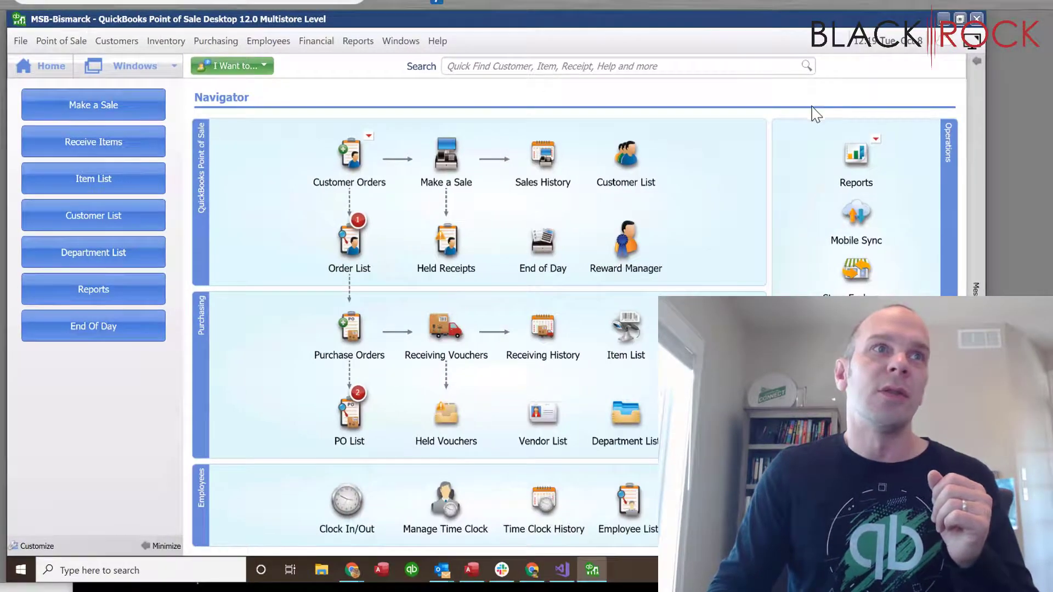
On the remote computer running Point of Sale 12.0, open a Command Prompt and run ipconfig
left_click(21, 573)
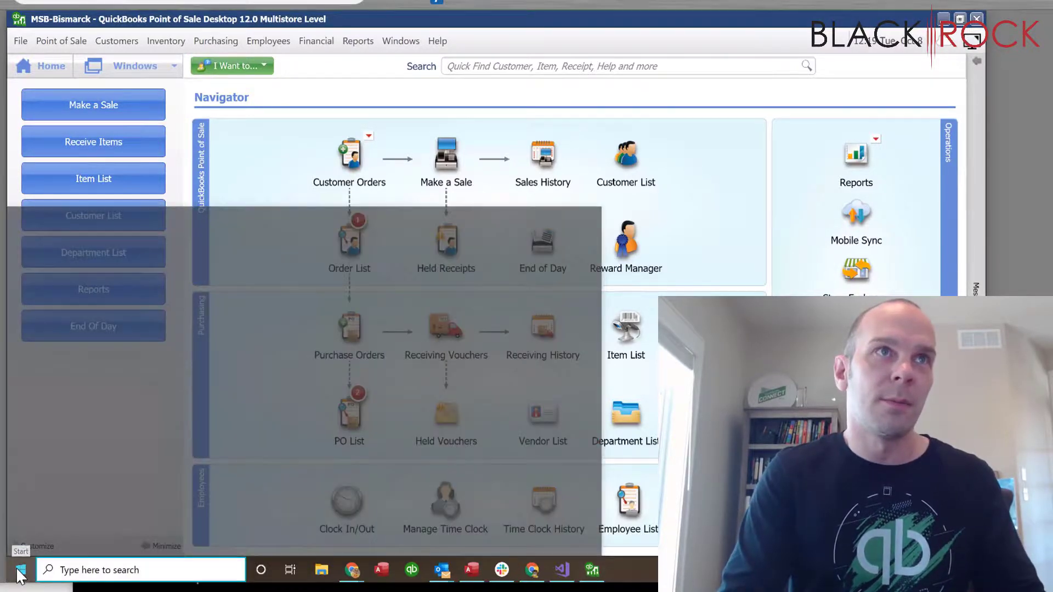
type("cmd")
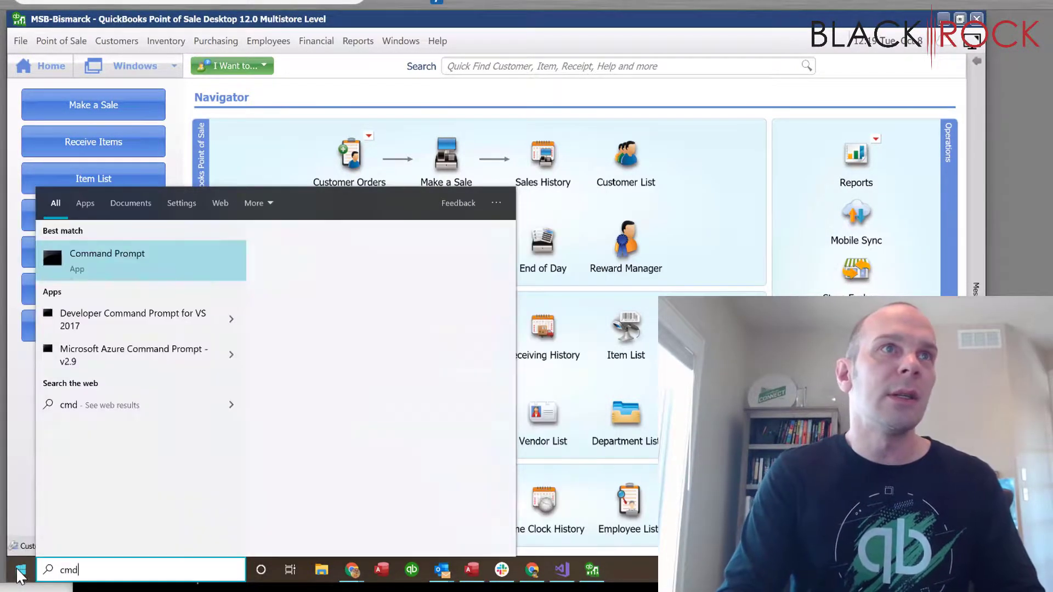
key("Return")
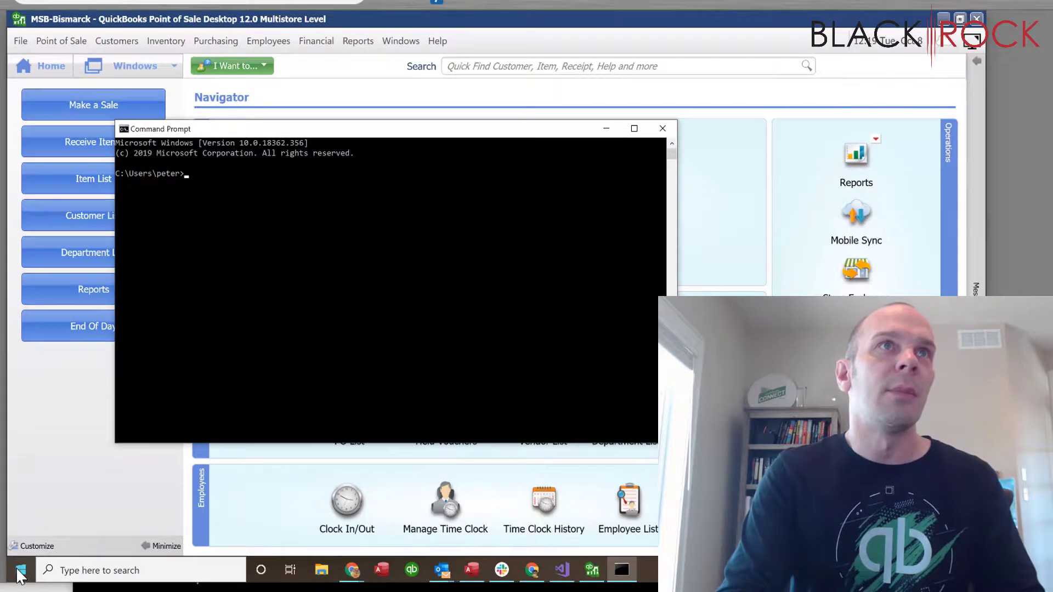
type("ipconfig")
key("Return")
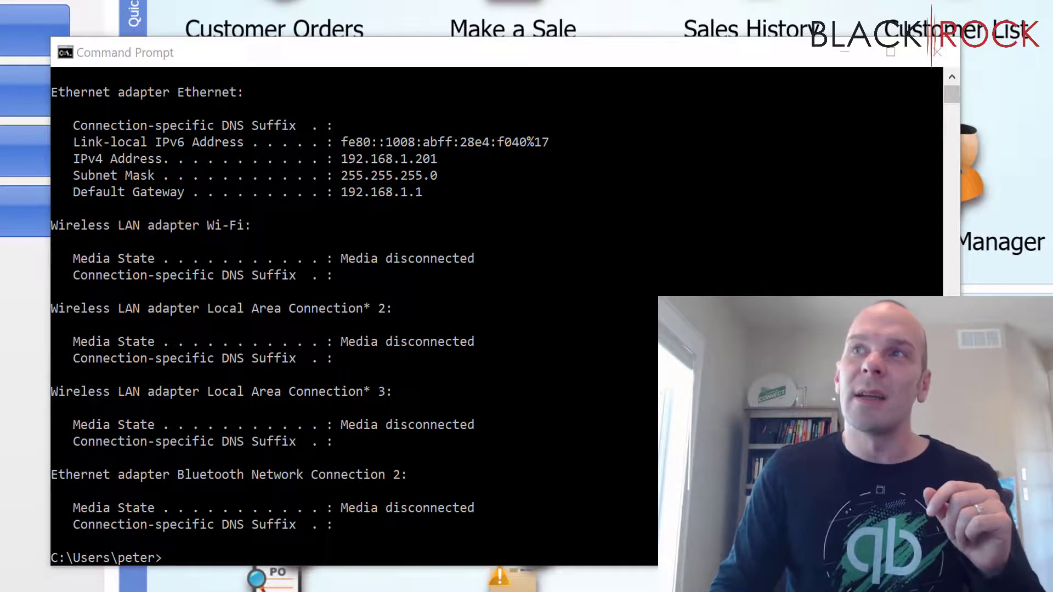
Put away the Command Prompt on the main computer and open the Windows System properties page to check the computer name
key("alt+F4")
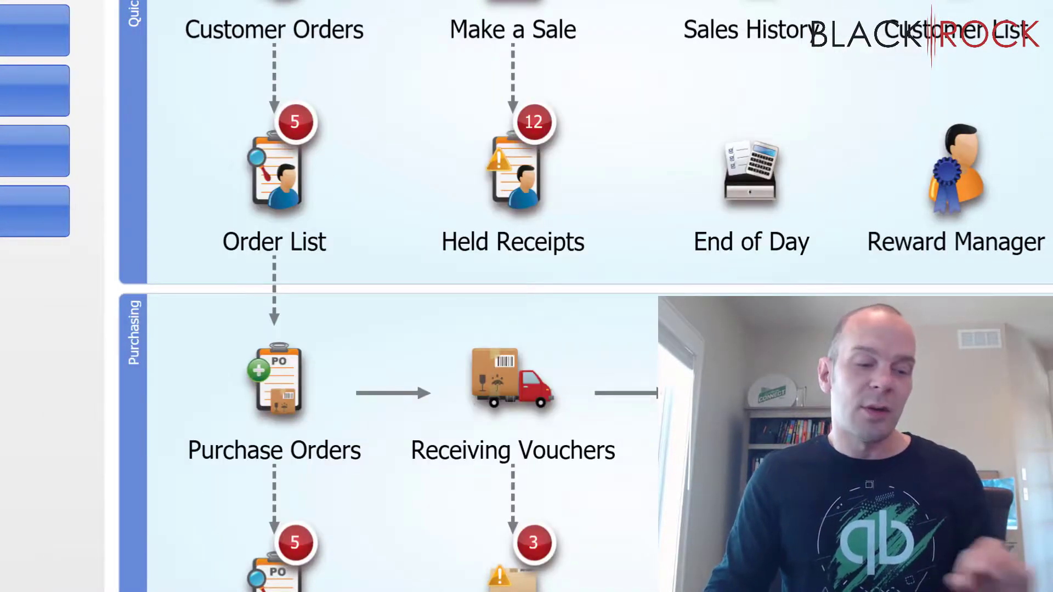
key("super")
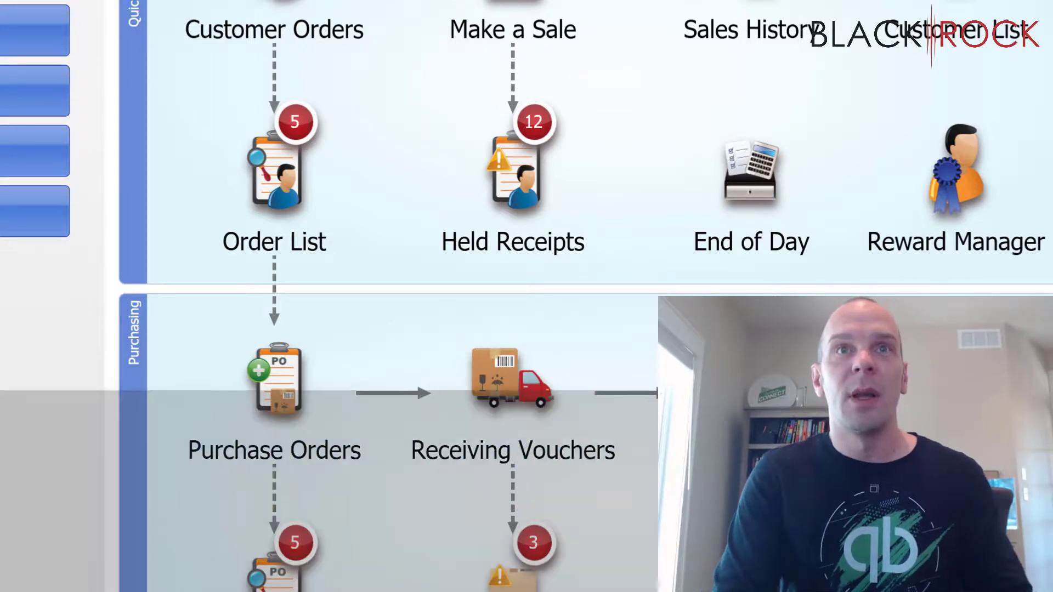
key("Escape")
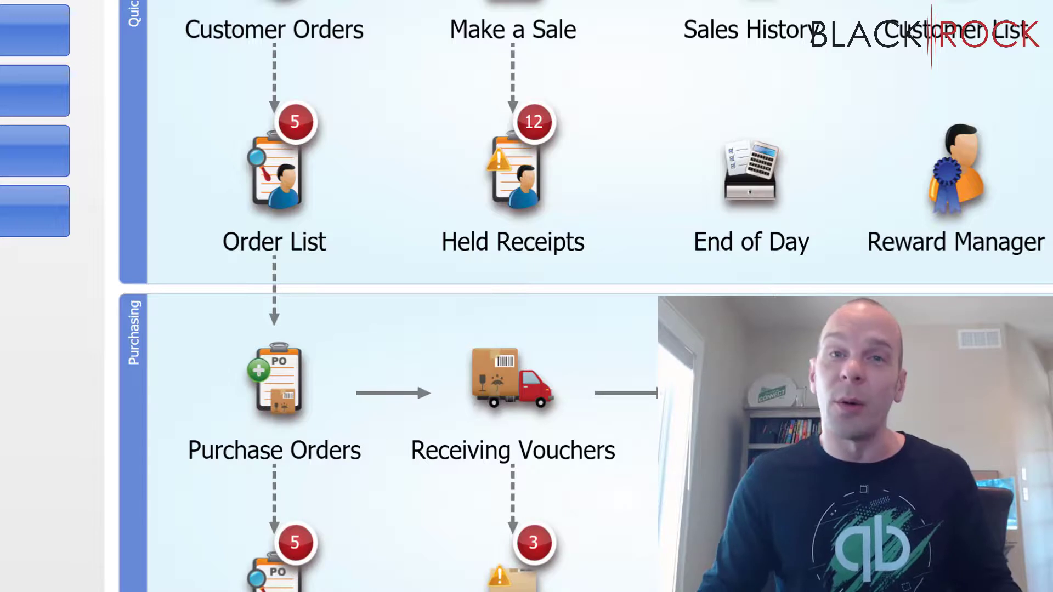
key("super+Pause")
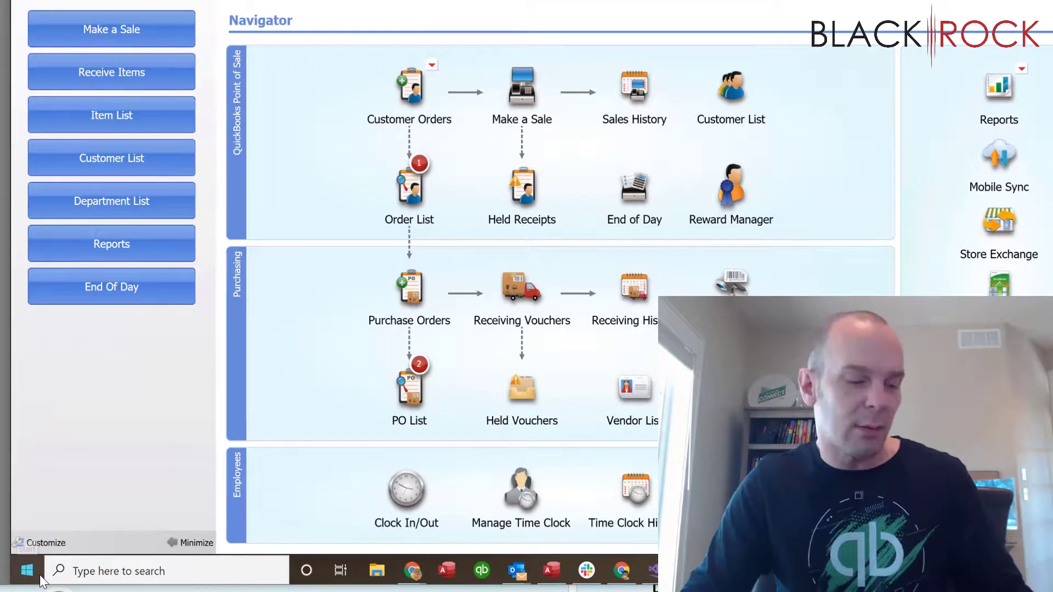
On the remote computer, open the System page under System and Security in Control Panel to check its computer name
left_click(39, 575)
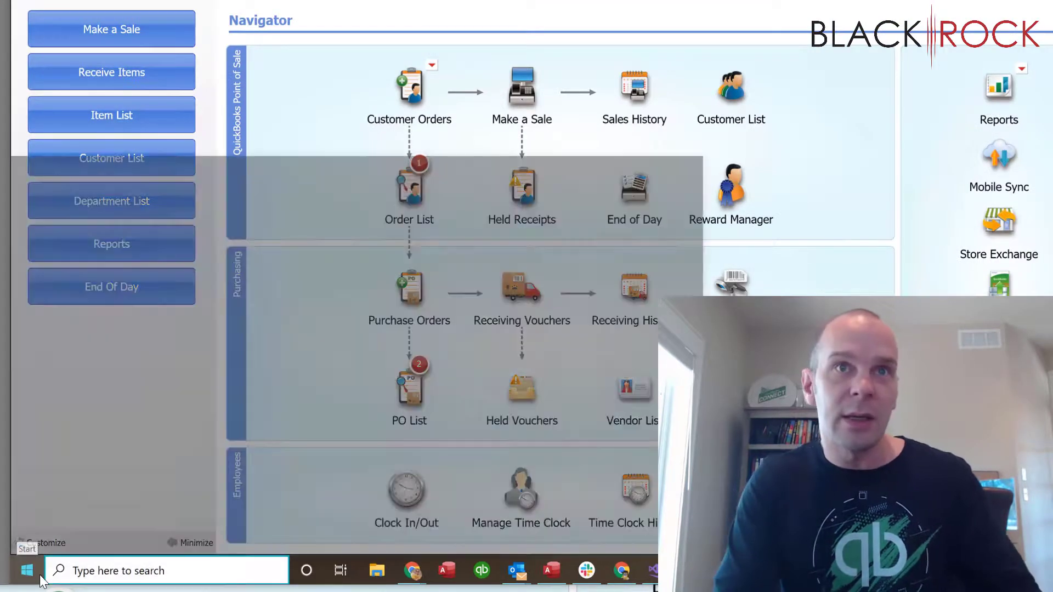
type("system")
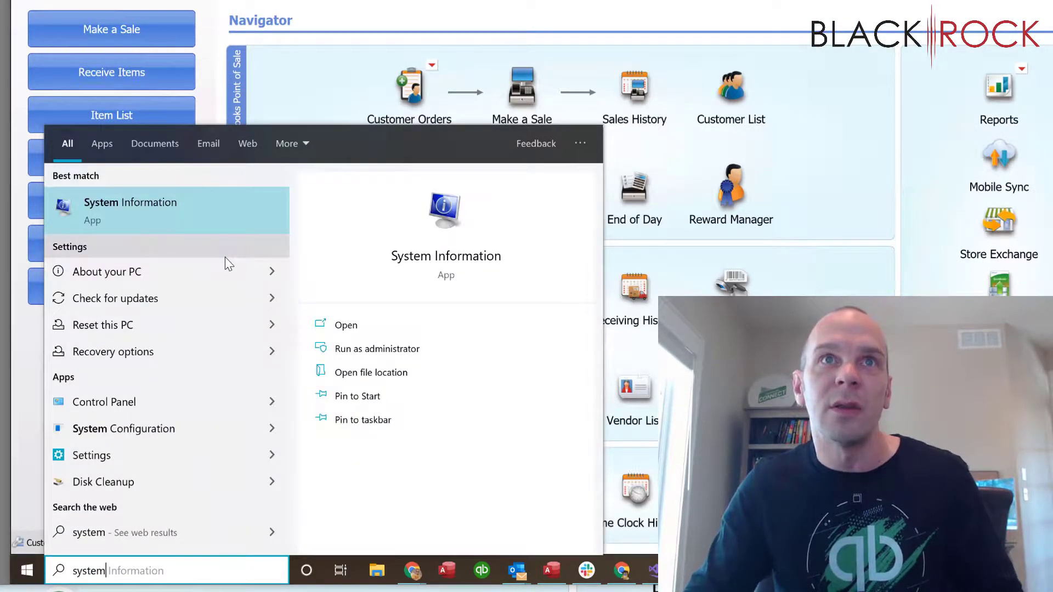
left_click(136, 409)
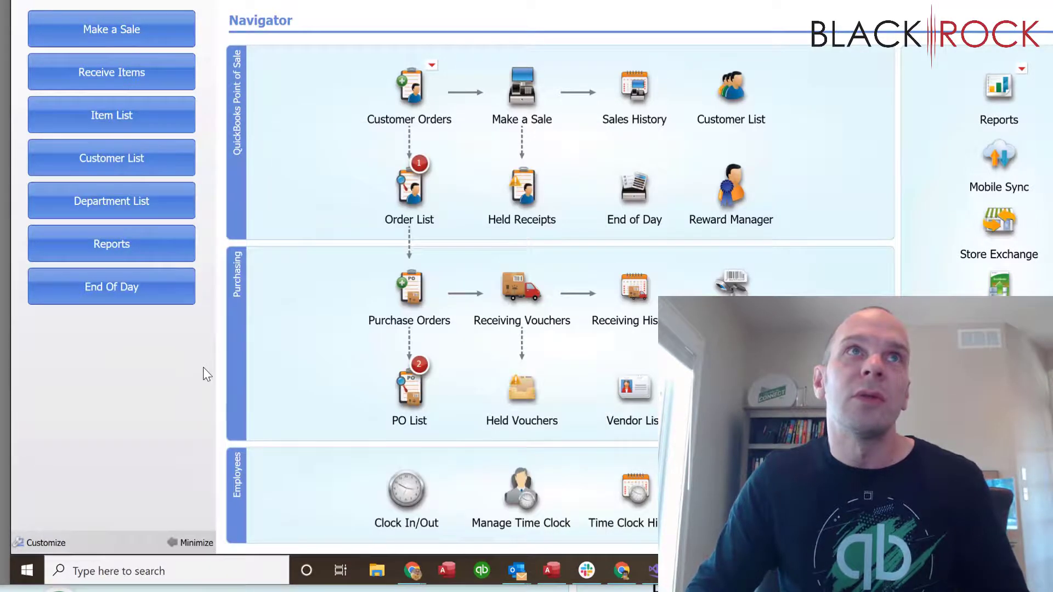
left_click(544, 220)
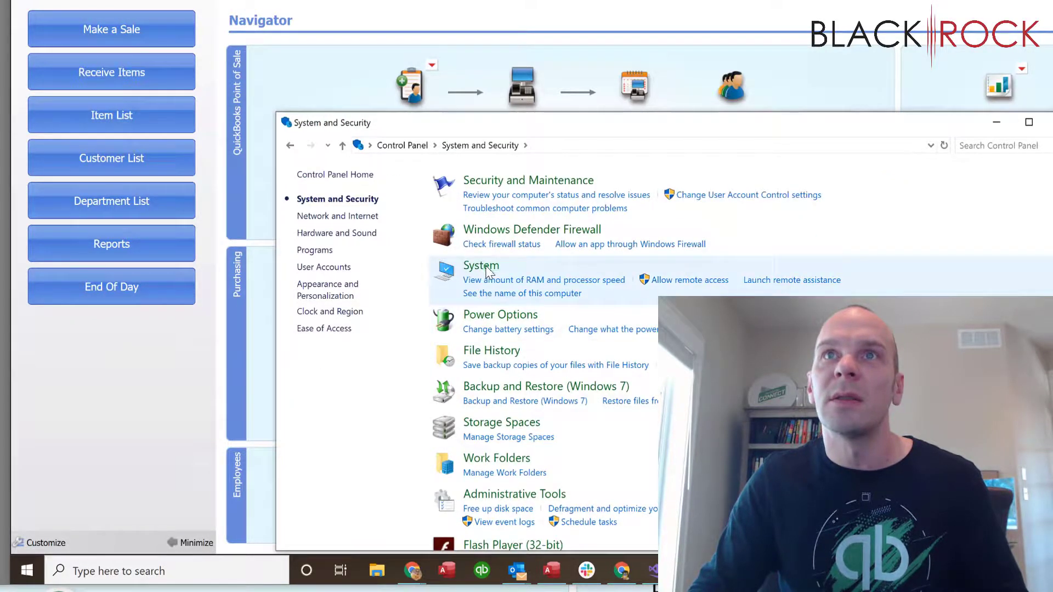
left_click(481, 267)
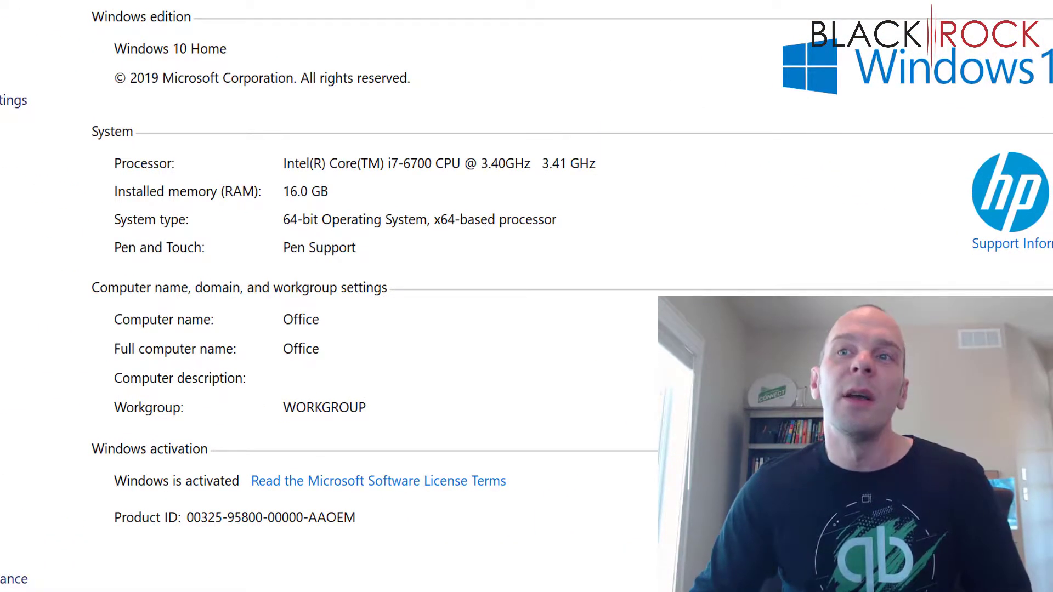
Switch back to the main computer's Command Prompt, ping 192.168.1.202, and compare that address with the ipconfig output
key("alt+Tab")
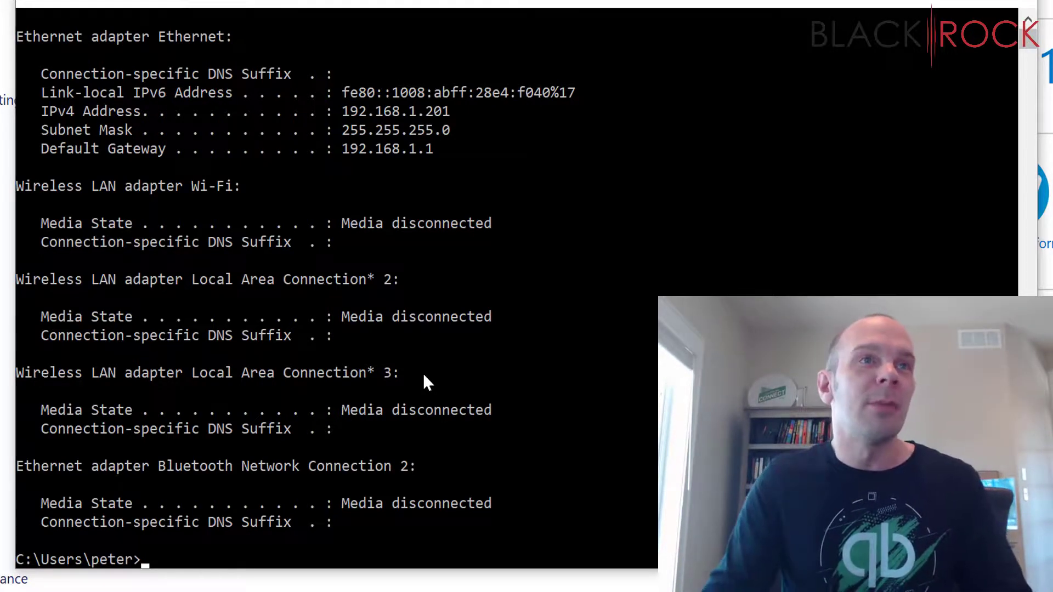
type("ping ")
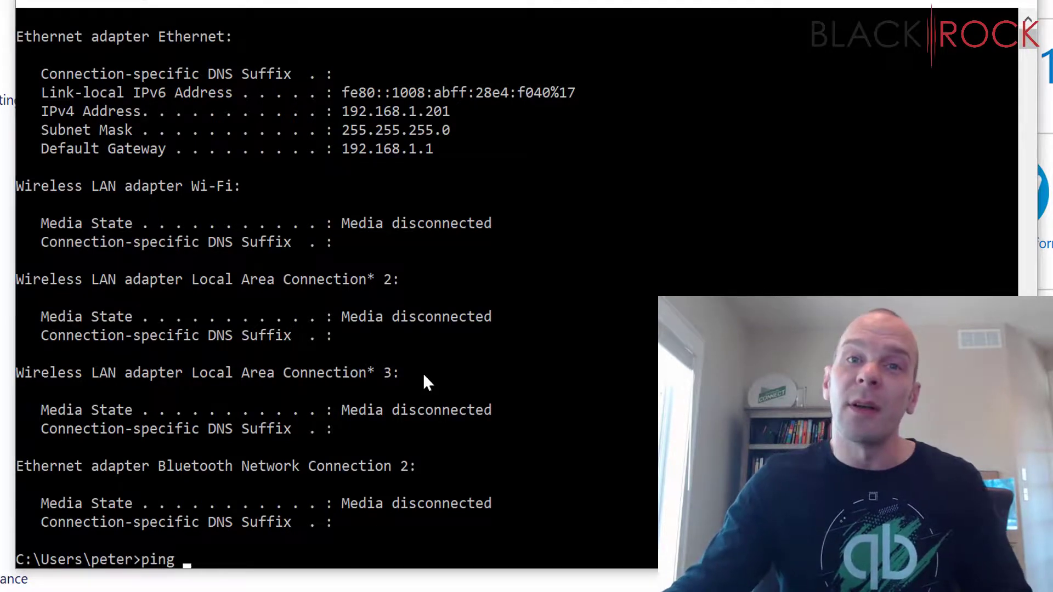
type("192.168.1.202")
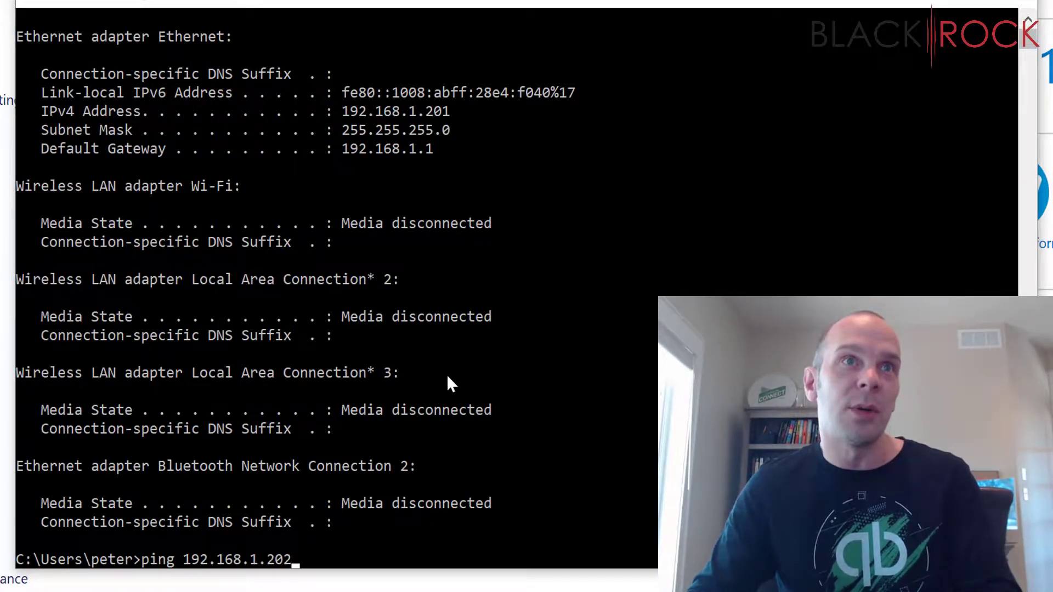
key("Return")
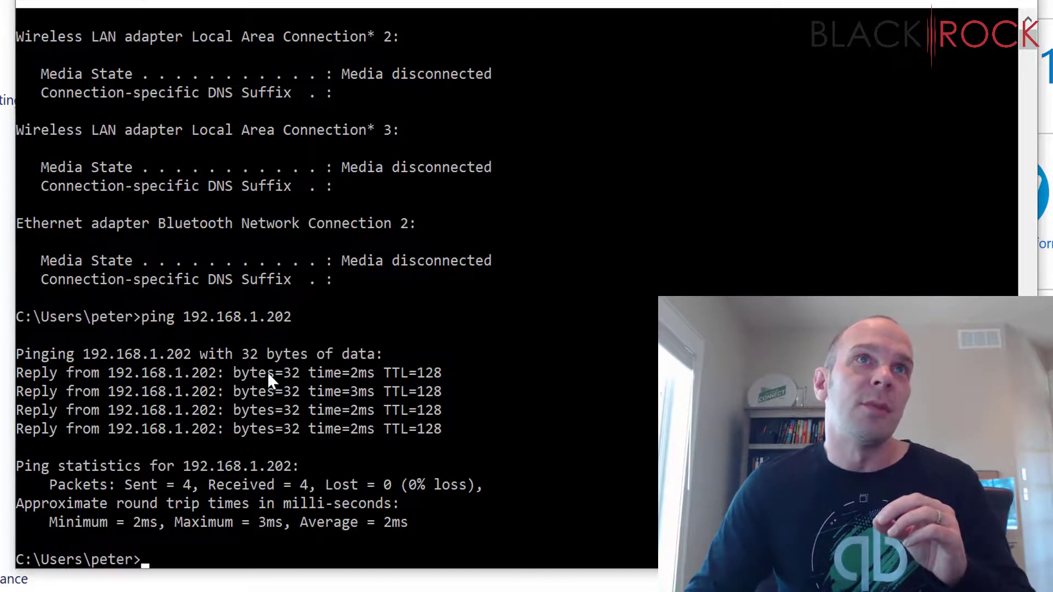
scroll(275, 362, "up", 2)
scroll(277, 363, "up", 3)
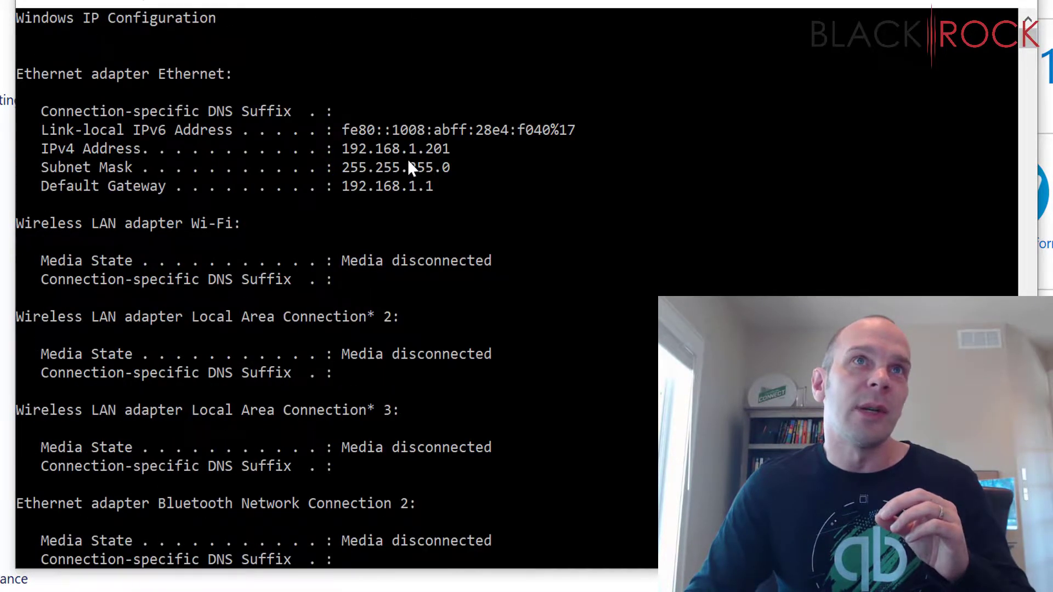
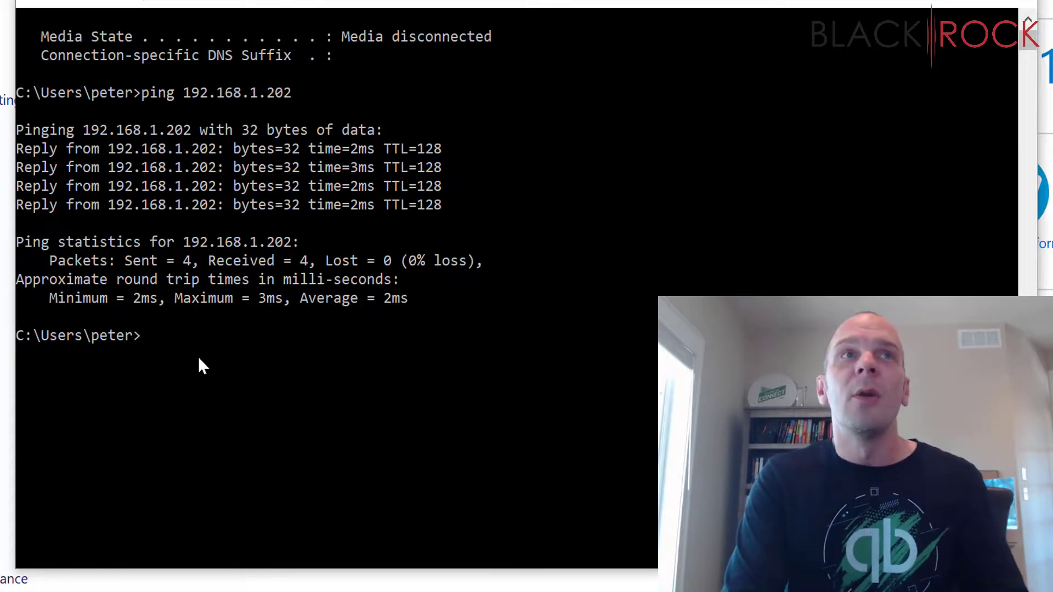
Ping the other computer by its name, Critter
type("ping")
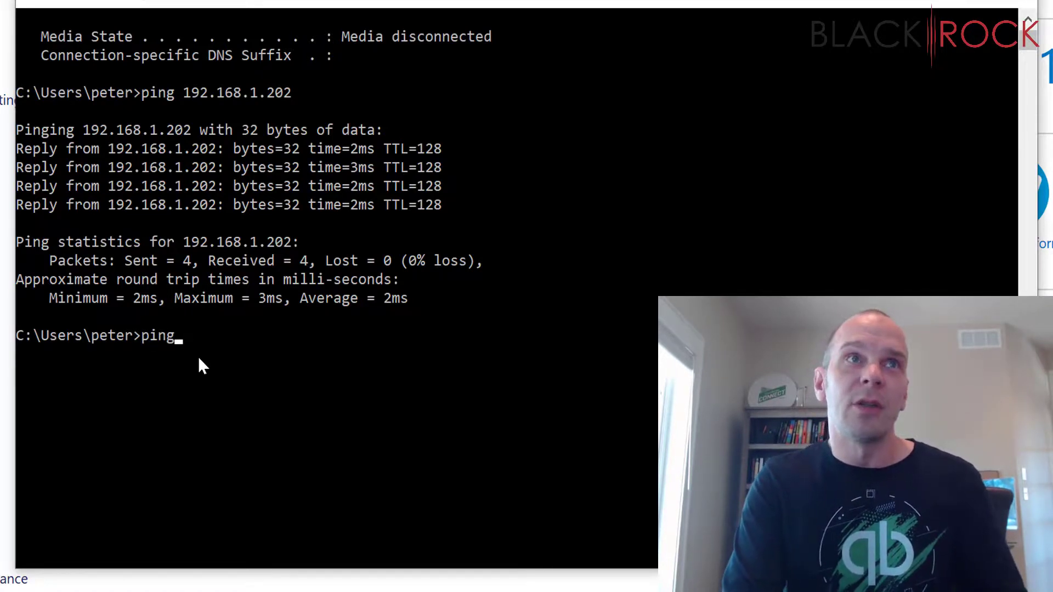
type(" Critter")
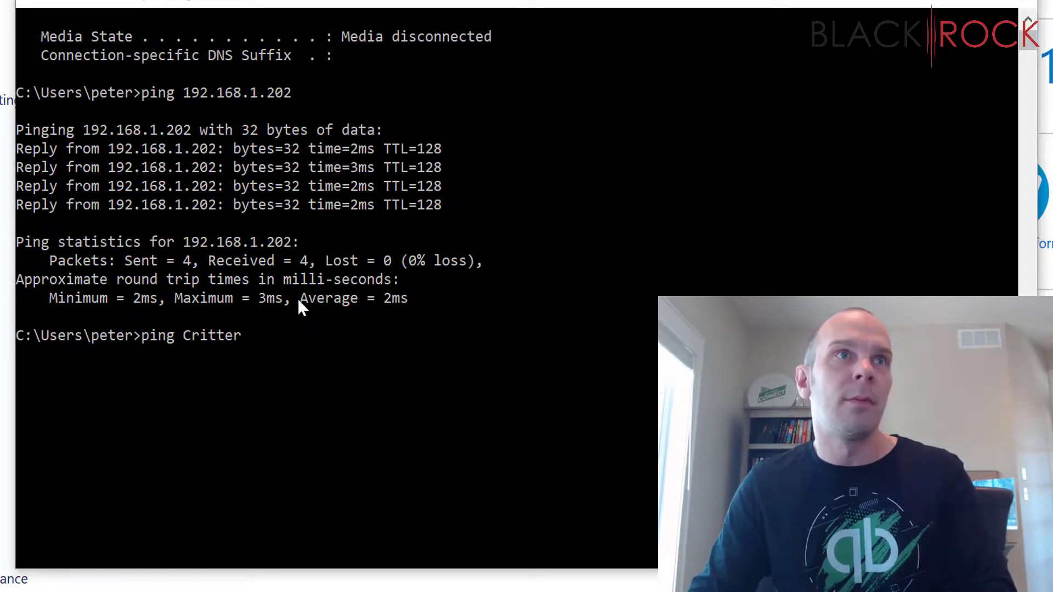
key("Return")
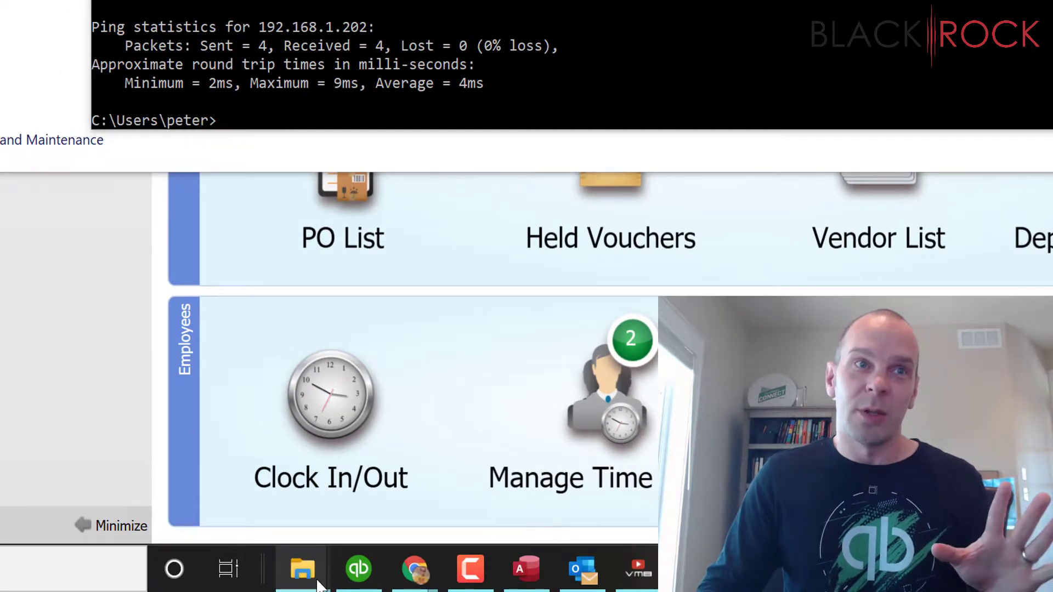
Open a new File Explorer window and go to the Windows folder on the C: drive
left_click_drag(320, 587, 324, 496)
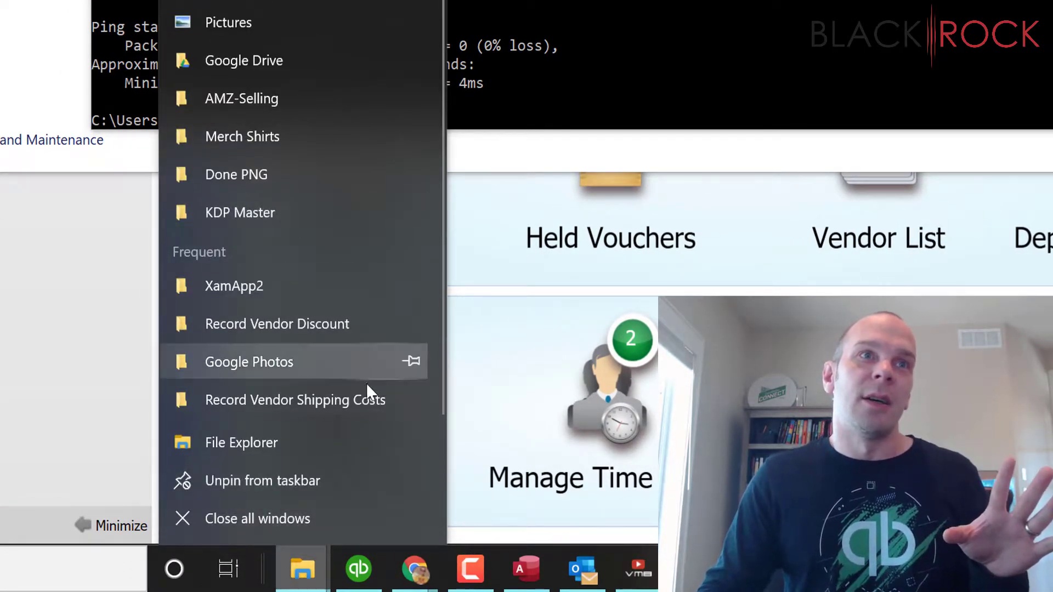
left_click(323, 443)
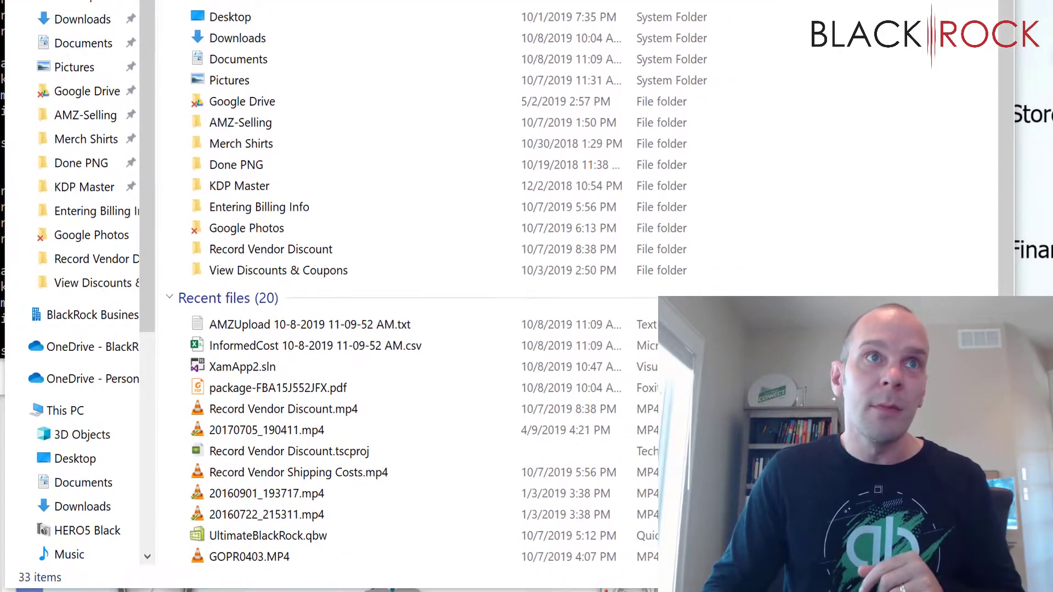
scroll(109, 507, "down", 2)
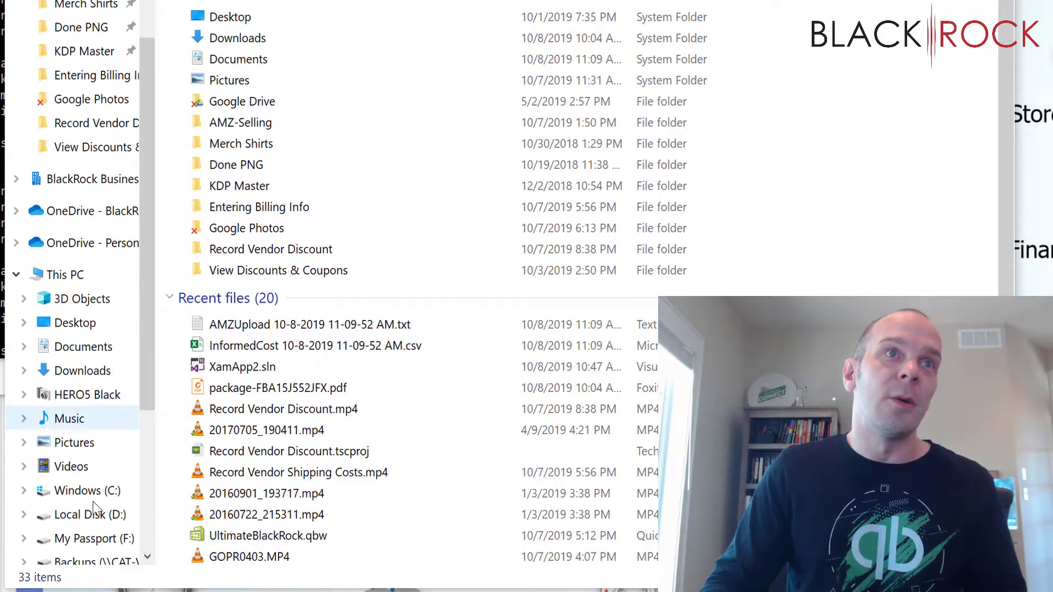
left_click(94, 498)
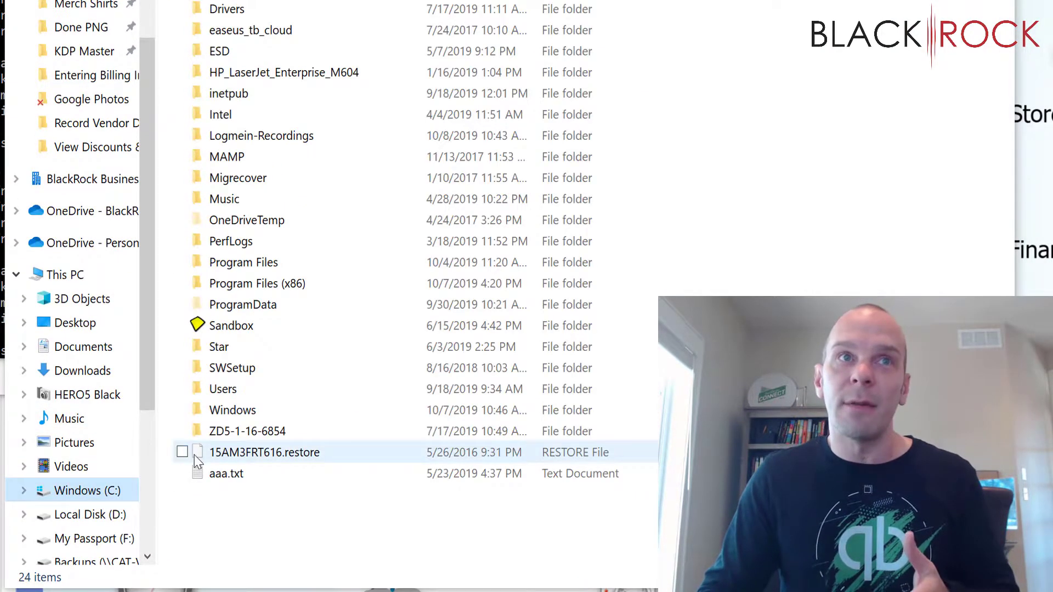
double_click(255, 414)
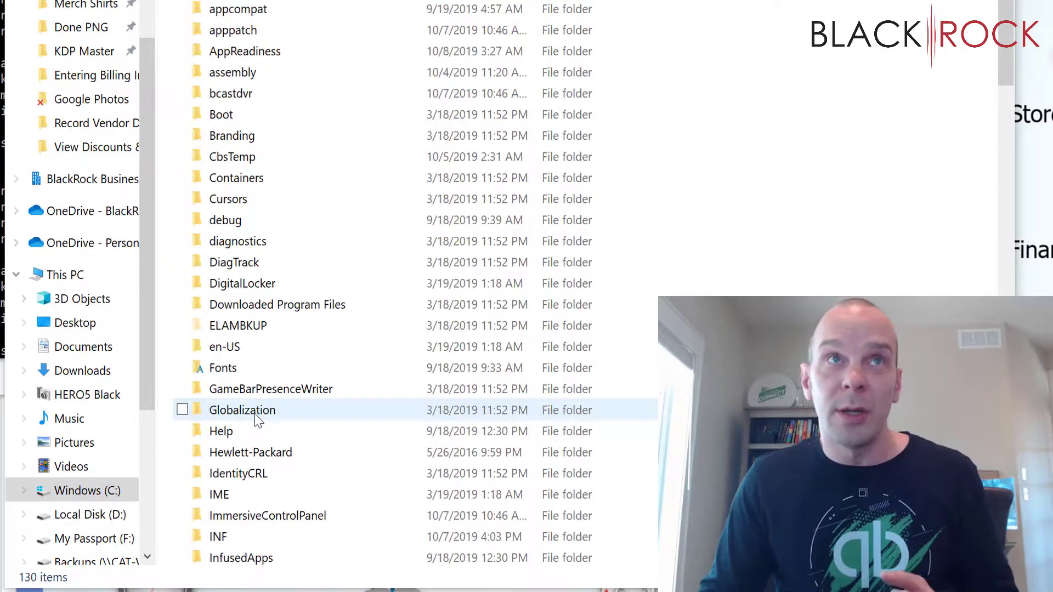
Go through System32 and drivers to the etc folder and show its full path, C:\Windows\System32\drivers\etc
scroll(258, 423, "down", 1)
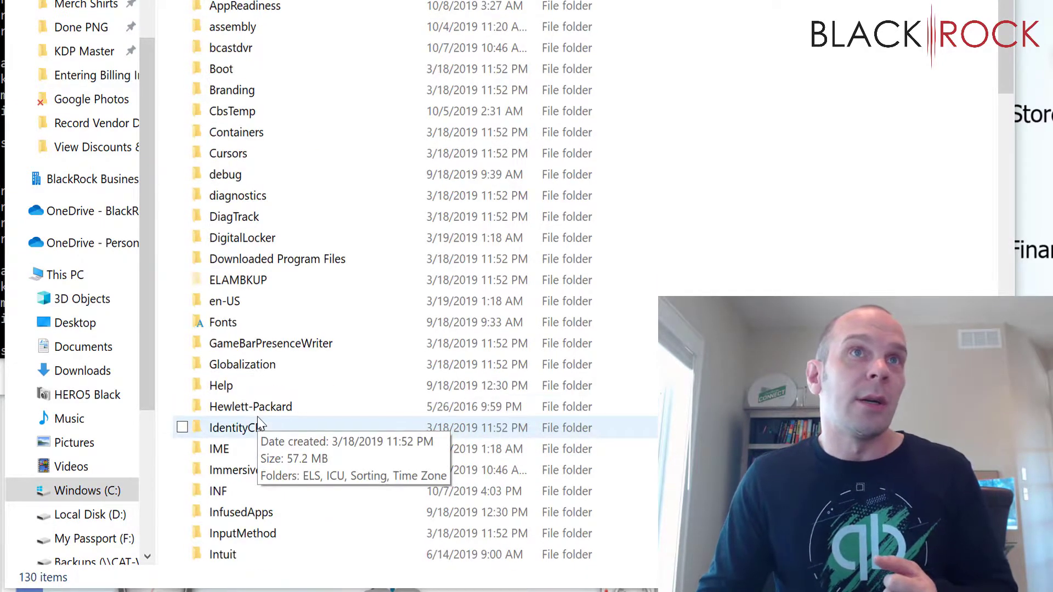
scroll(259, 423, "down", 10)
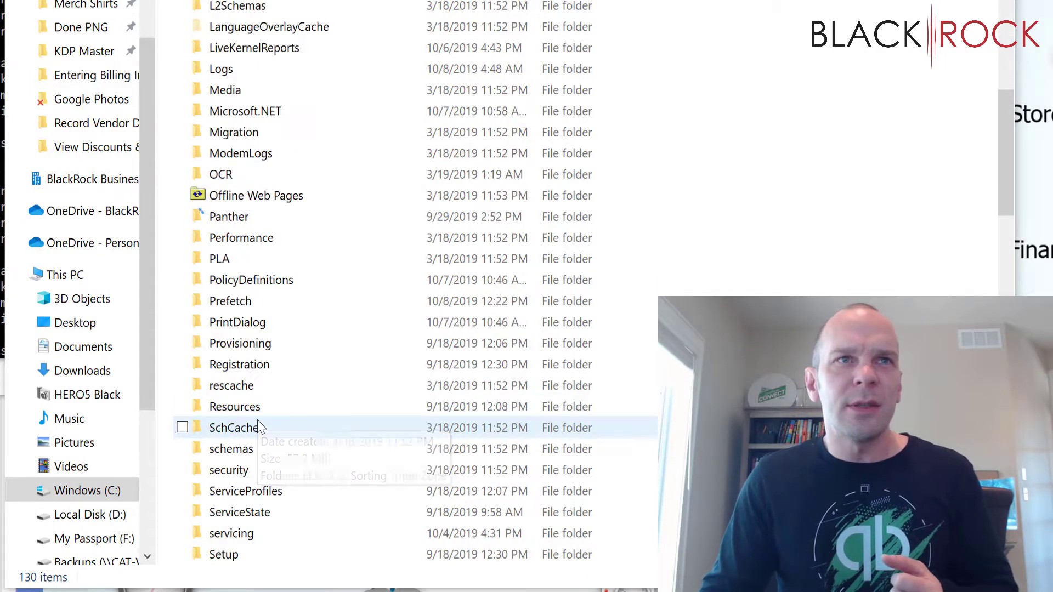
scroll(259, 426, "down", 7)
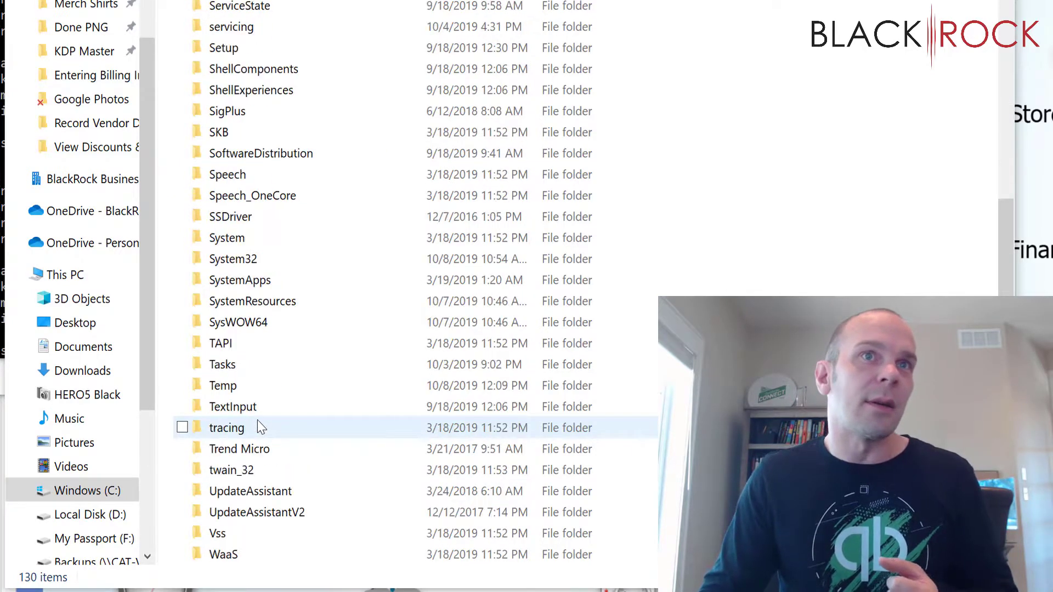
double_click(257, 260)
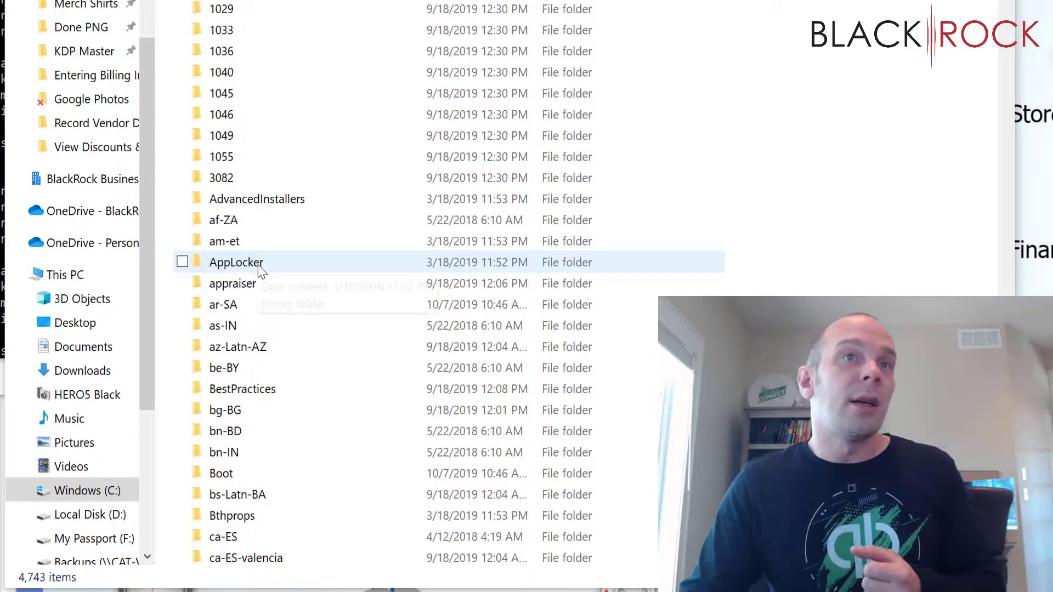
scroll(258, 261, "down", 11)
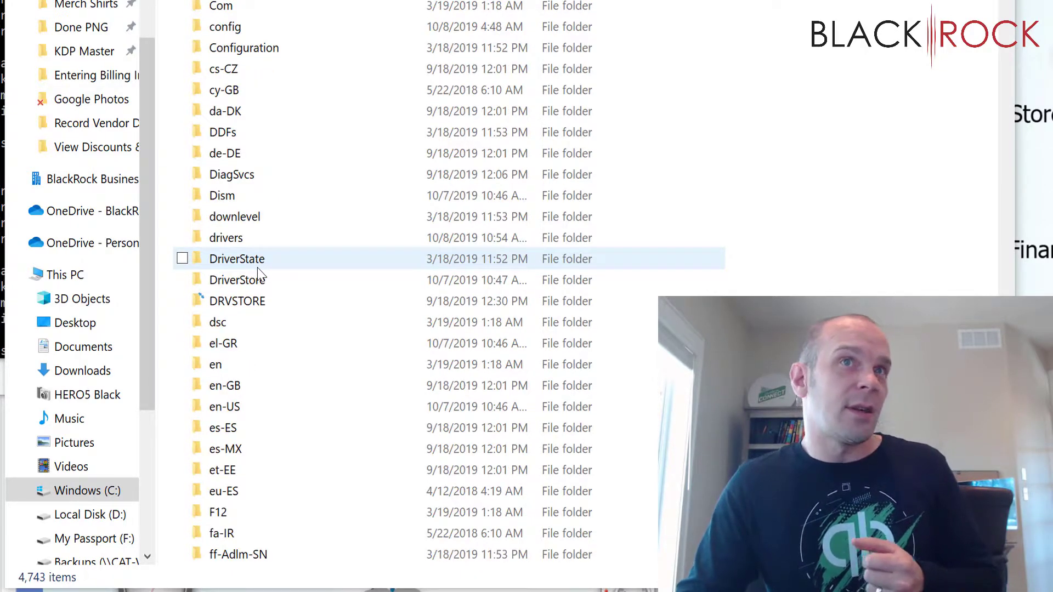
double_click(267, 244)
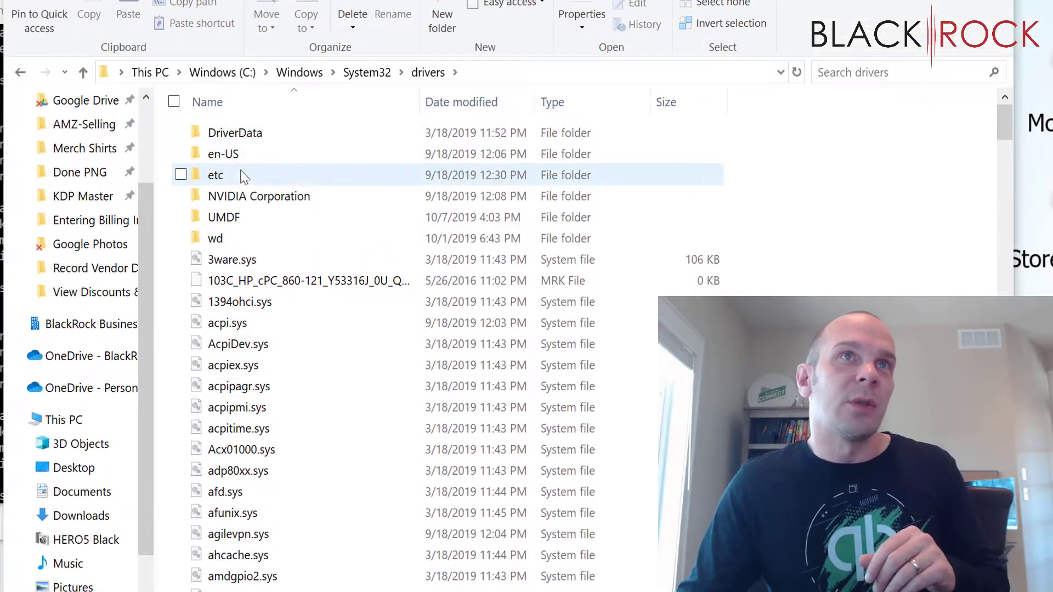
double_click(244, 175)
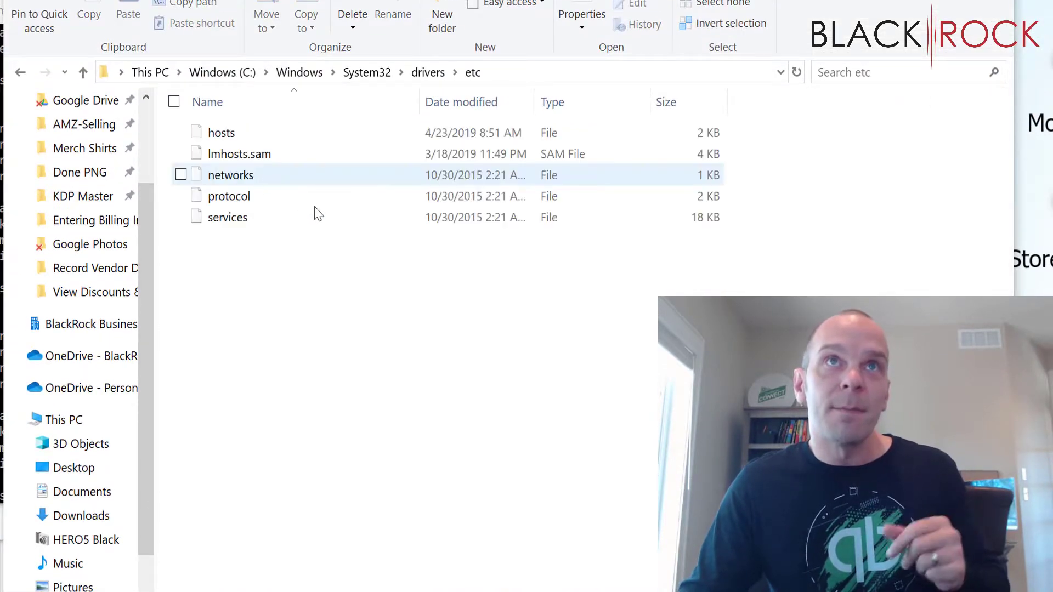
left_click(516, 73)
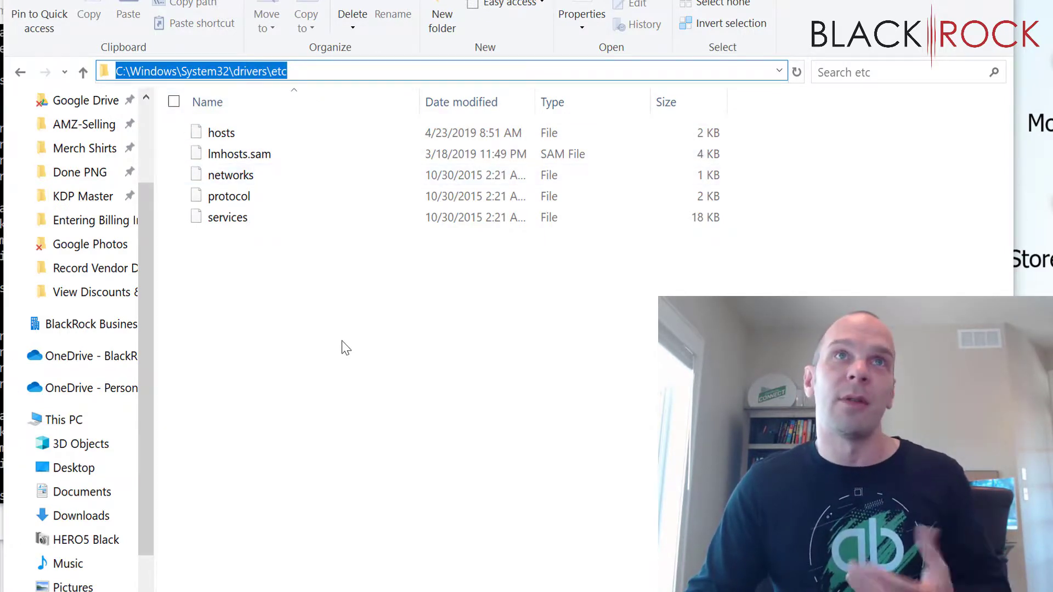
Open the hosts file from the etc folder with Notepad
left_click(243, 137)
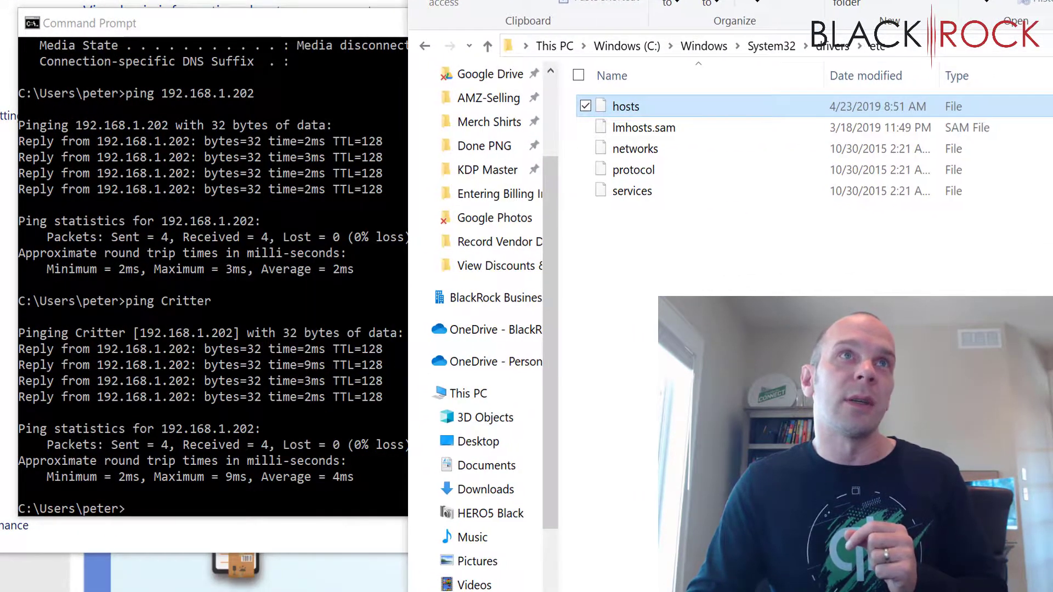
left_click(672, 211)
right_click(633, 107)
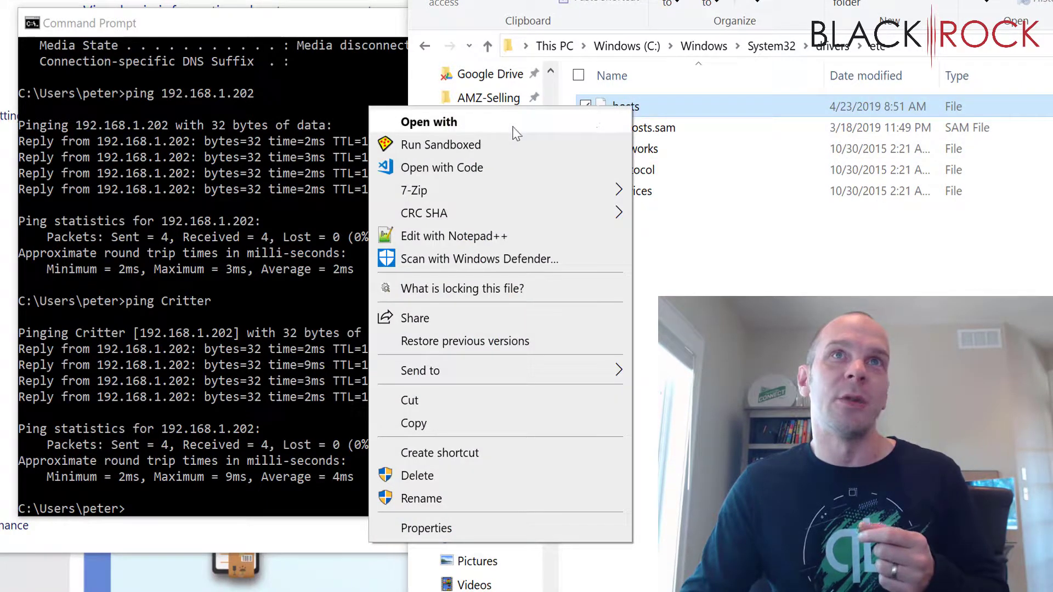
left_click(439, 121)
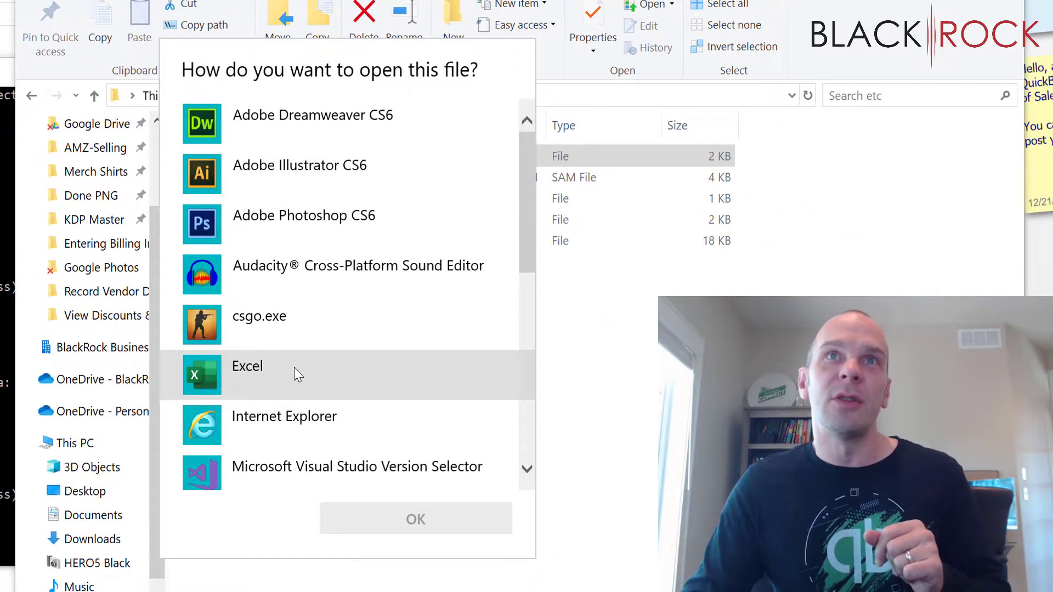
scroll(294, 367, "down", 5)
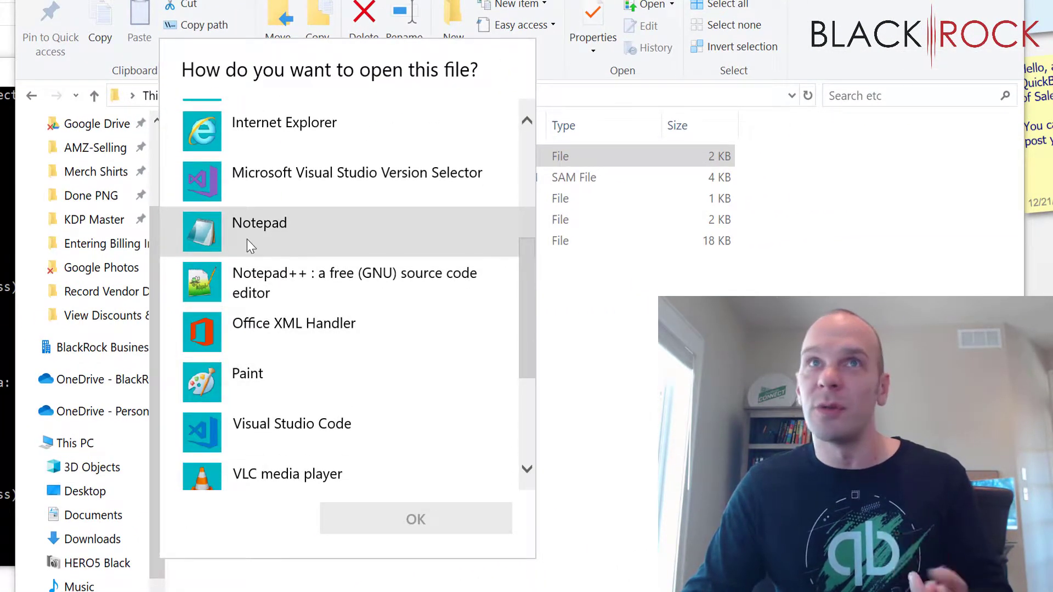
left_click(246, 240)
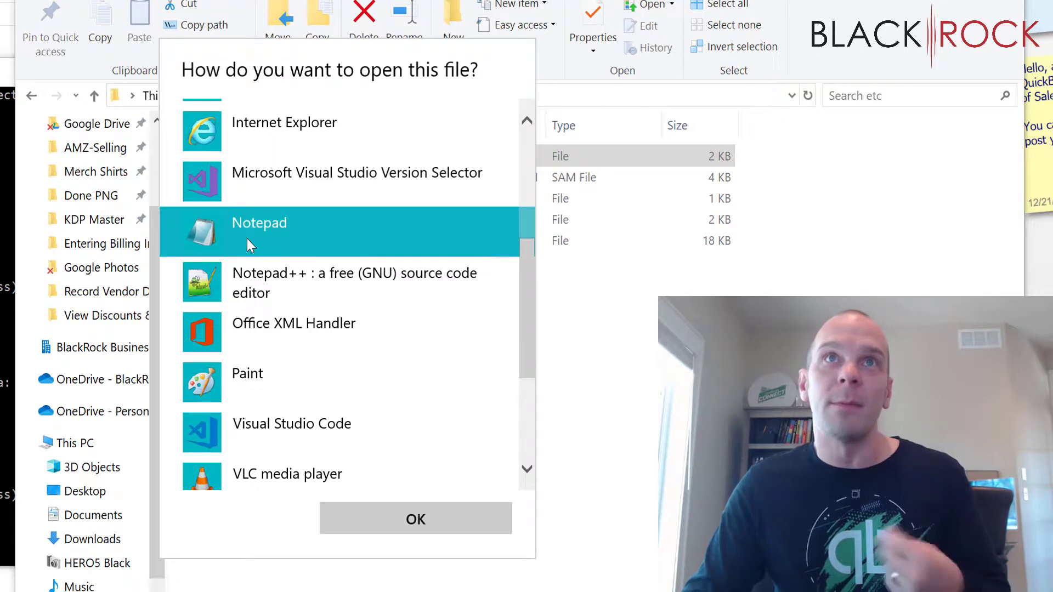
left_click(371, 520)
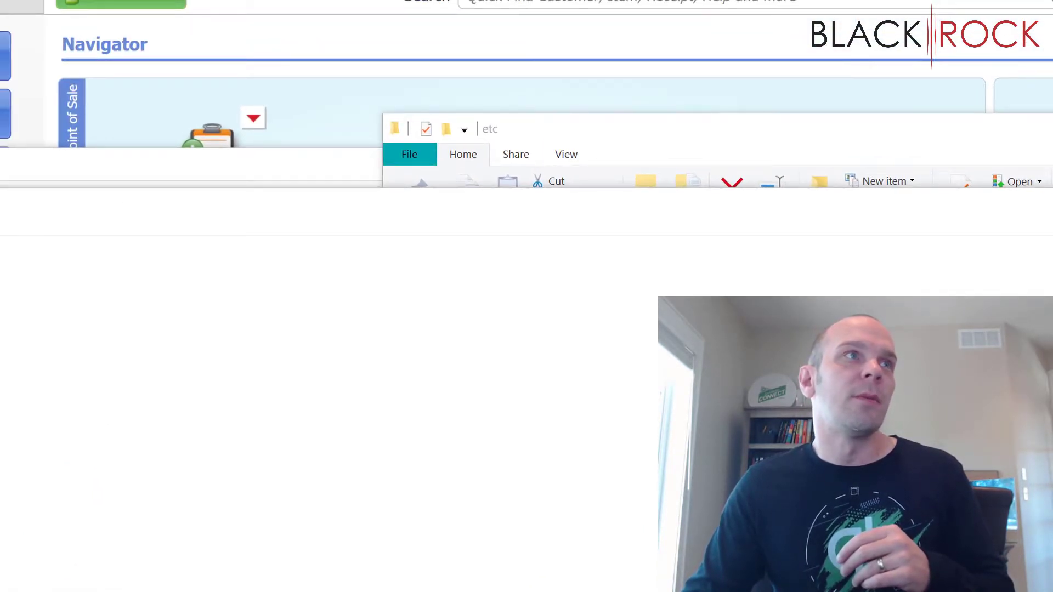
Insert blank lines directly below the localhost entries in the hosts file to make room for a new mapping
left_click_drag(118, 173, 413, 43)
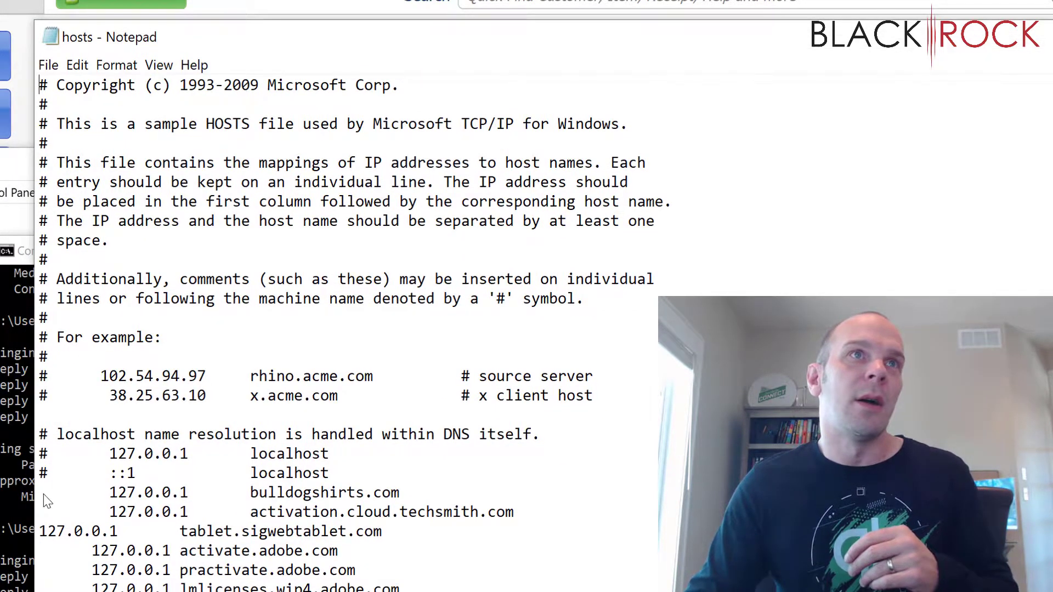
left_click(47, 499)
key("Return")
key("Return")
key("Return")
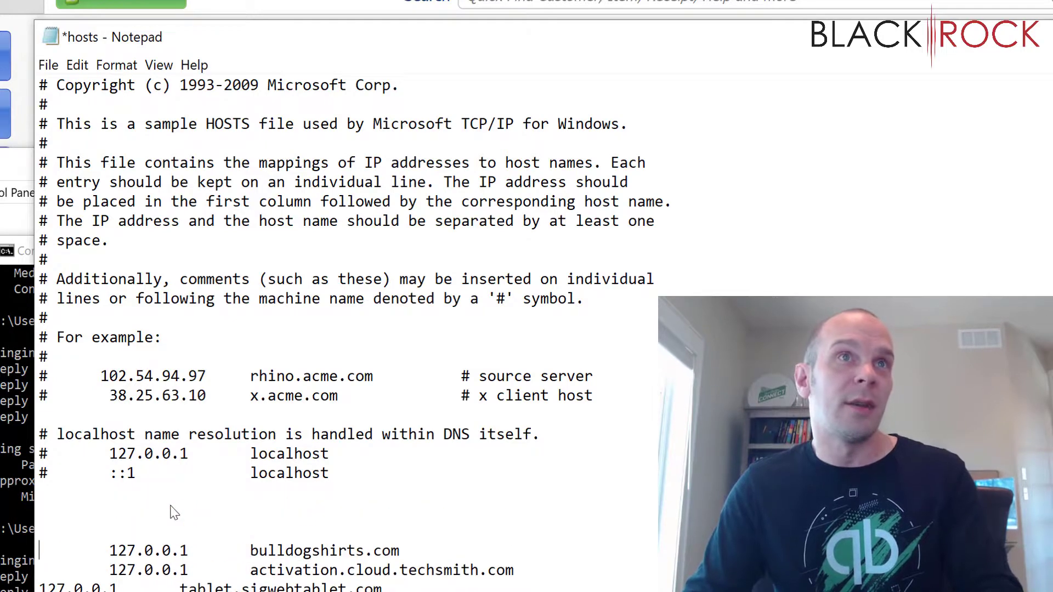
key("Return")
key("Return")
key("Return")
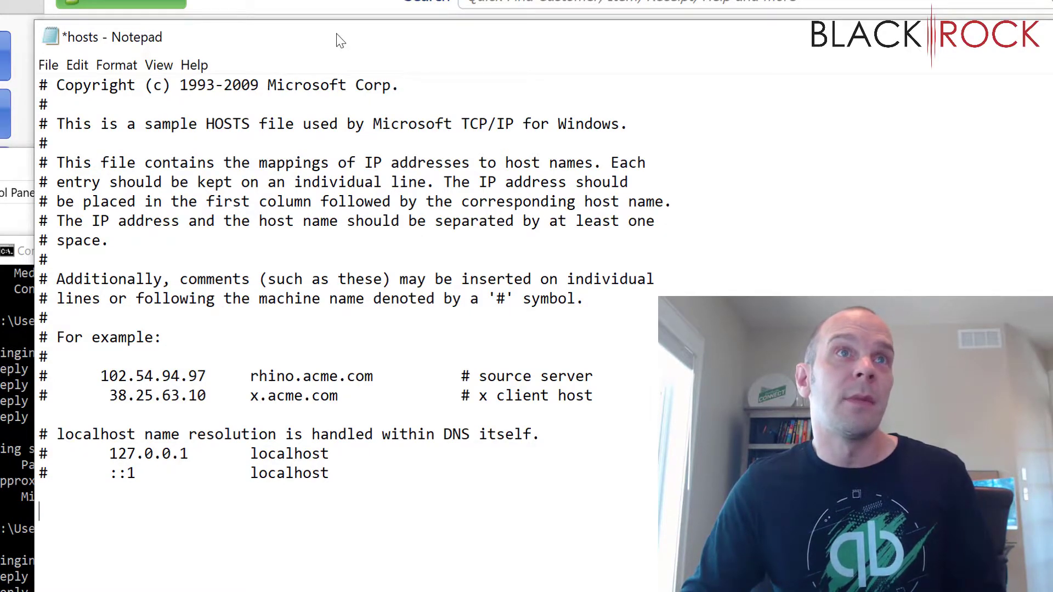
Add a hosts entry below the localhost lines mapping 192.168.1.202 to the computer name Critter
left_click_drag(360, 38, 694, 53)
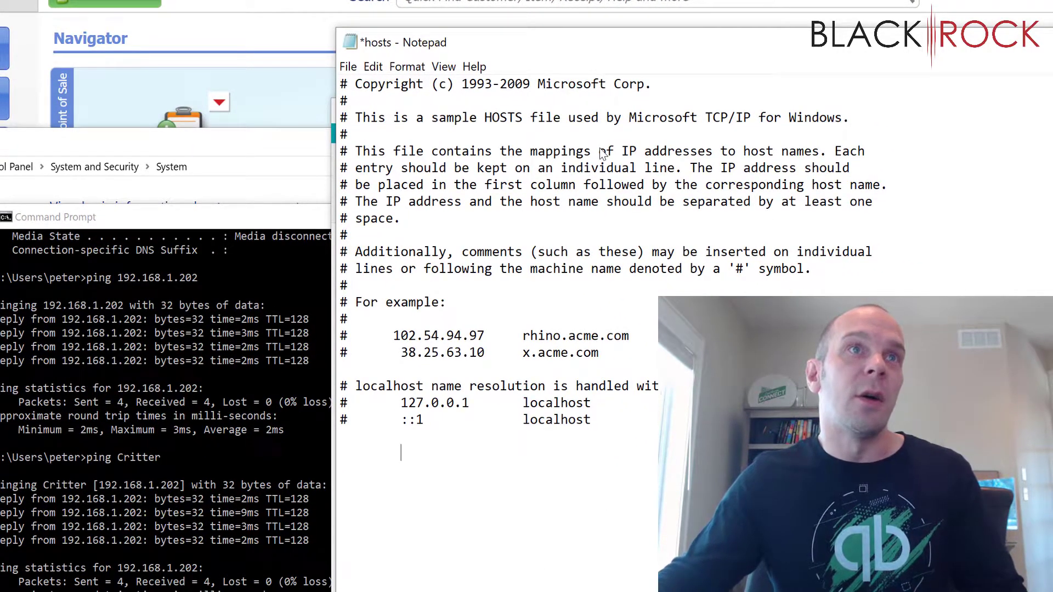
type("16")
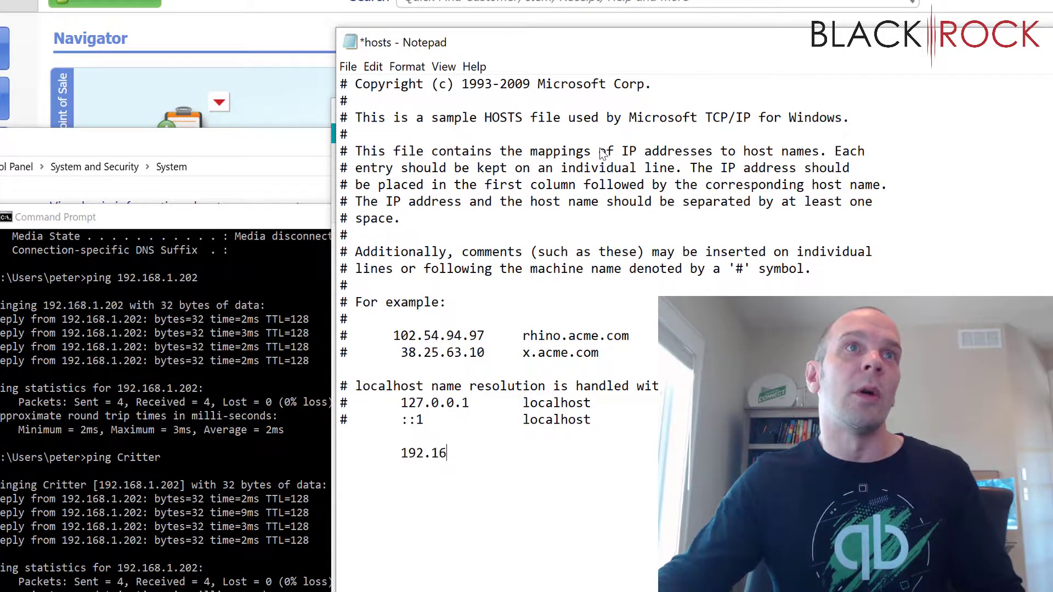
type("8.1.202")
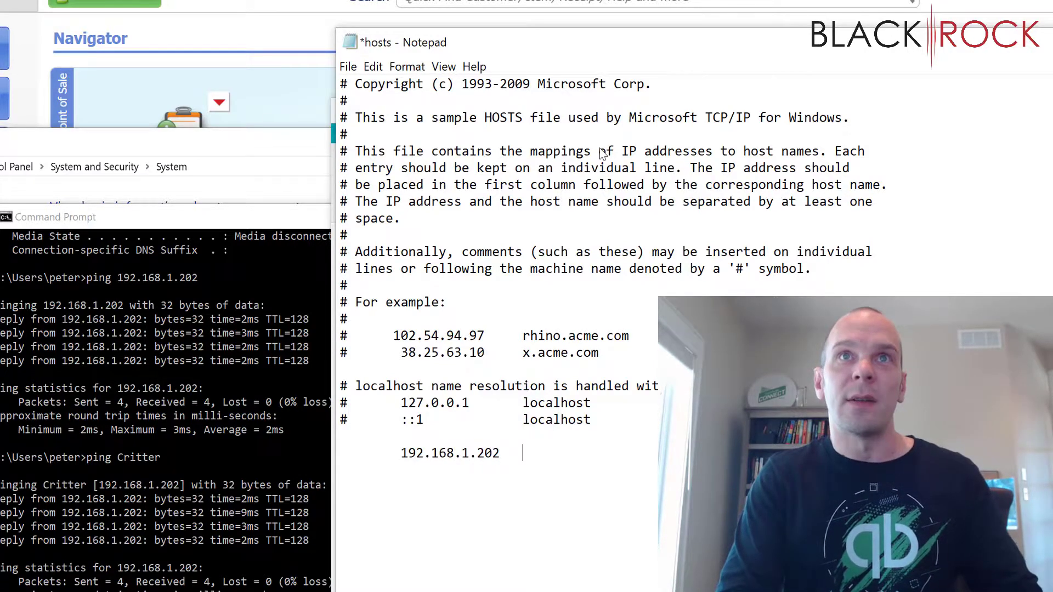
key("Tab")
type("Critter")
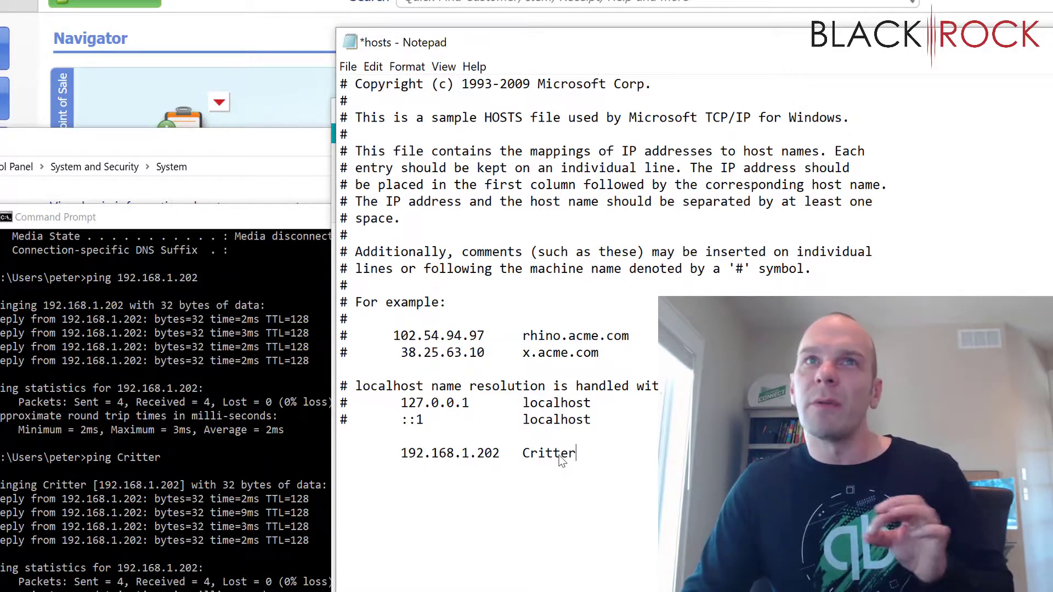
left_click(499, 455)
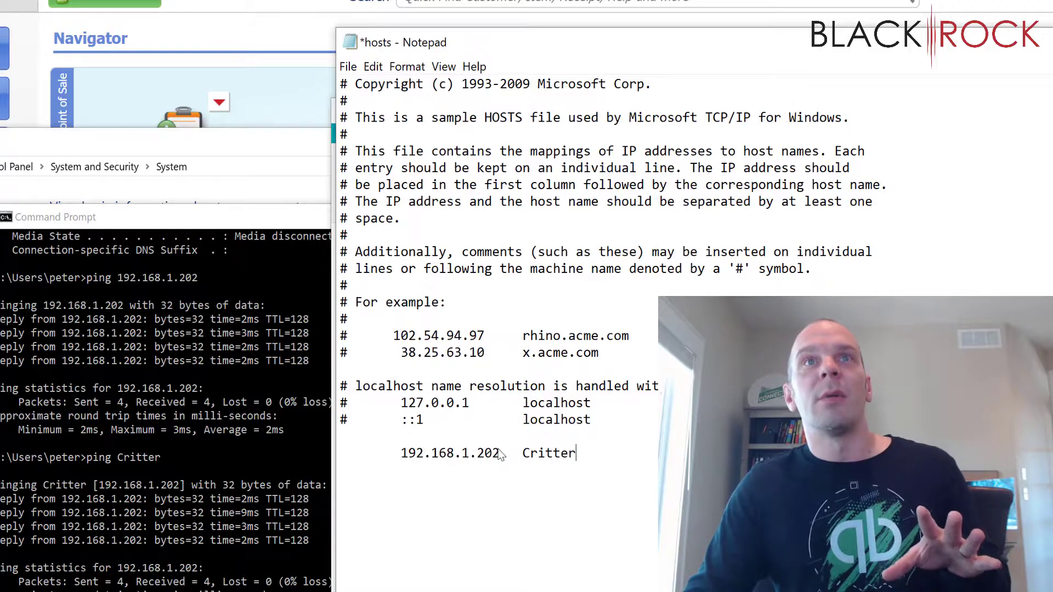
left_click_drag(487, 455, 400, 456)
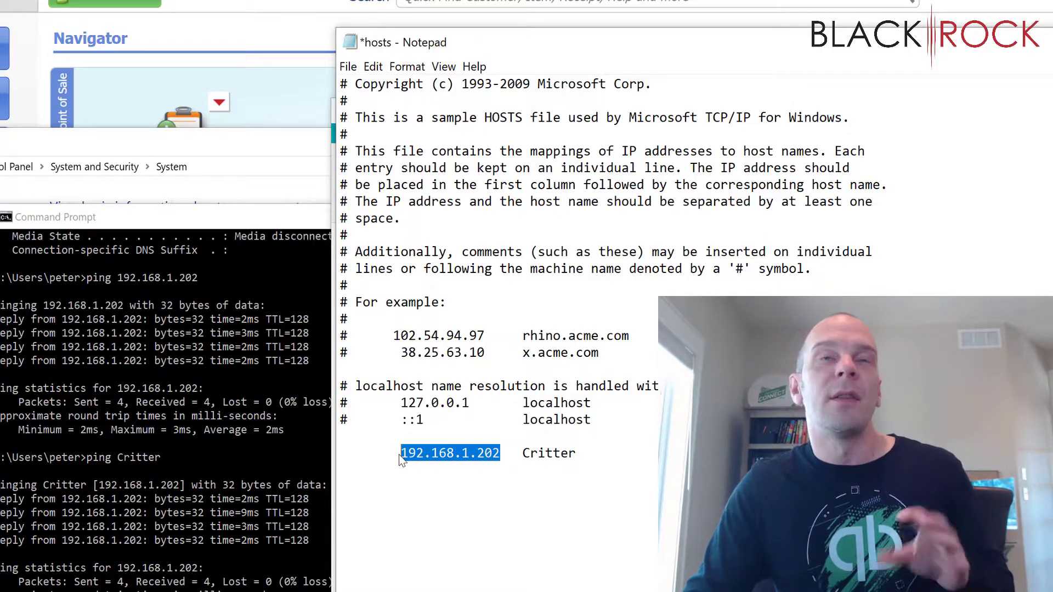
left_click(487, 508)
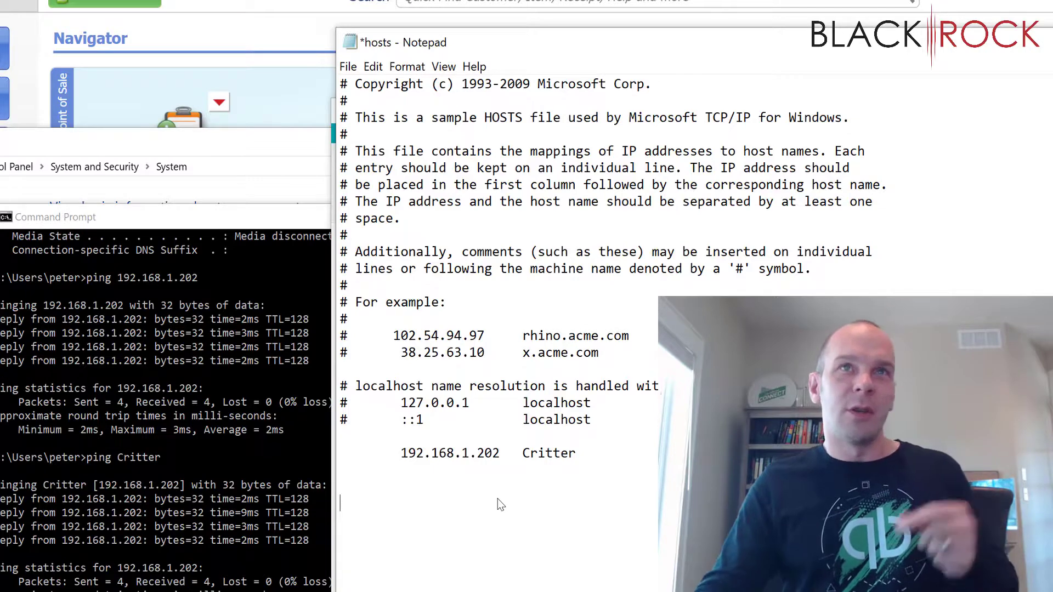
Try to save the edited hosts file as a text document in the etc folder, and close it without saving
left_click(348, 66)
left_click(376, 143)
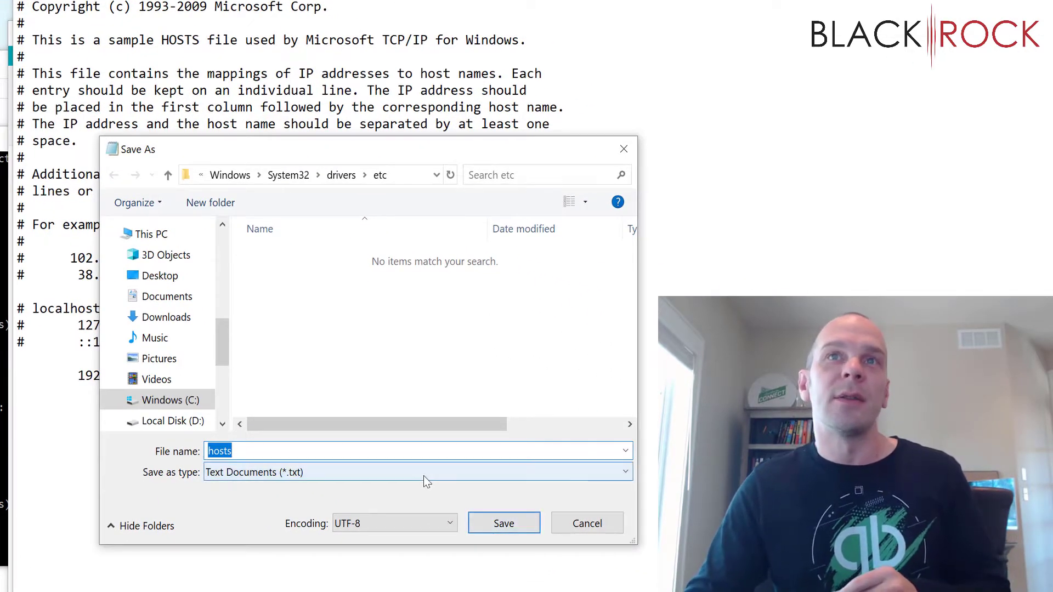
left_click(504, 524)
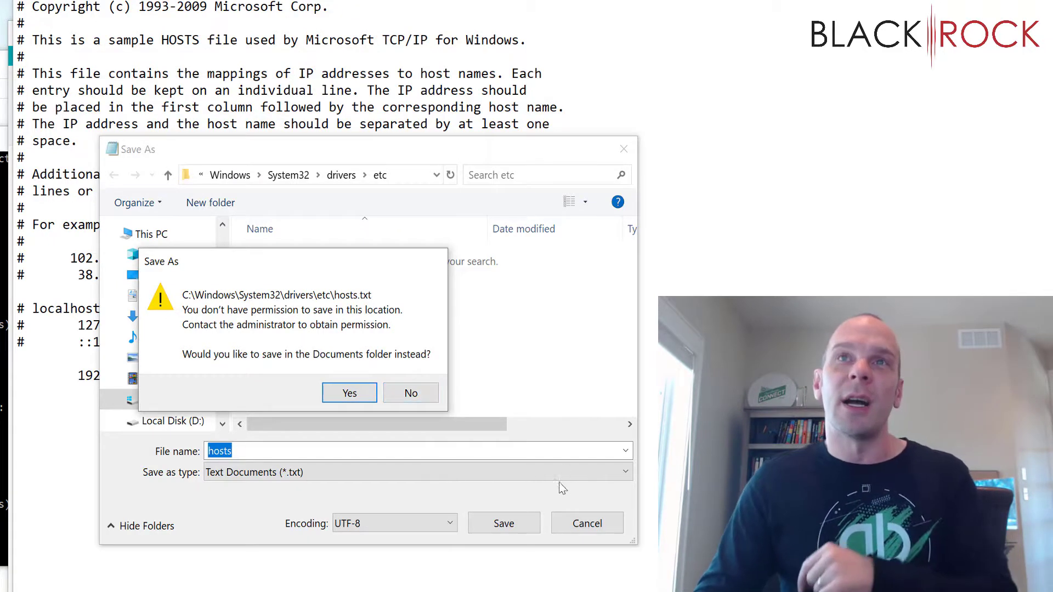
left_click(422, 400)
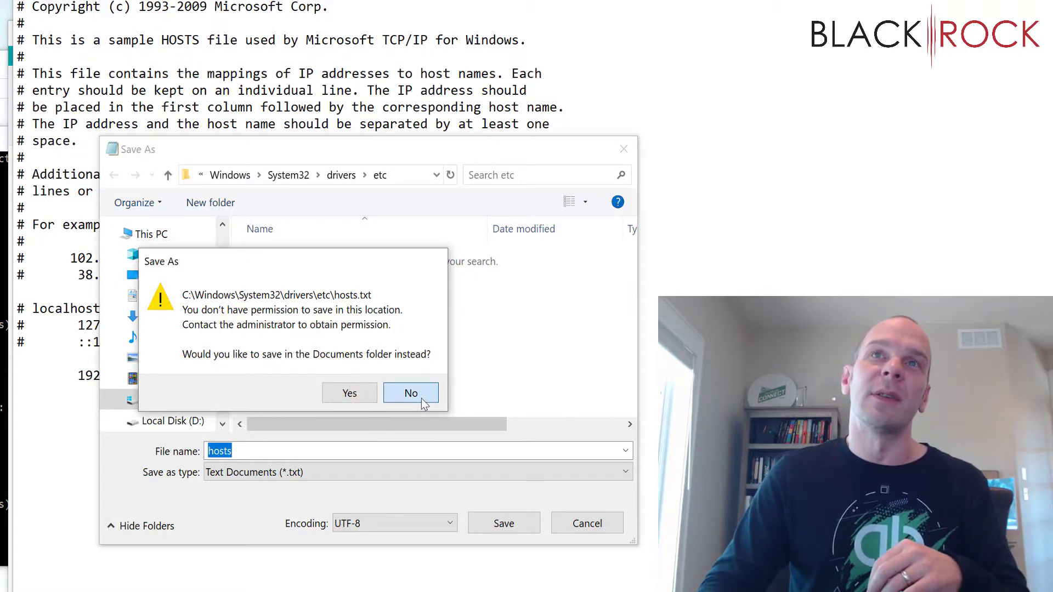
left_click(579, 524)
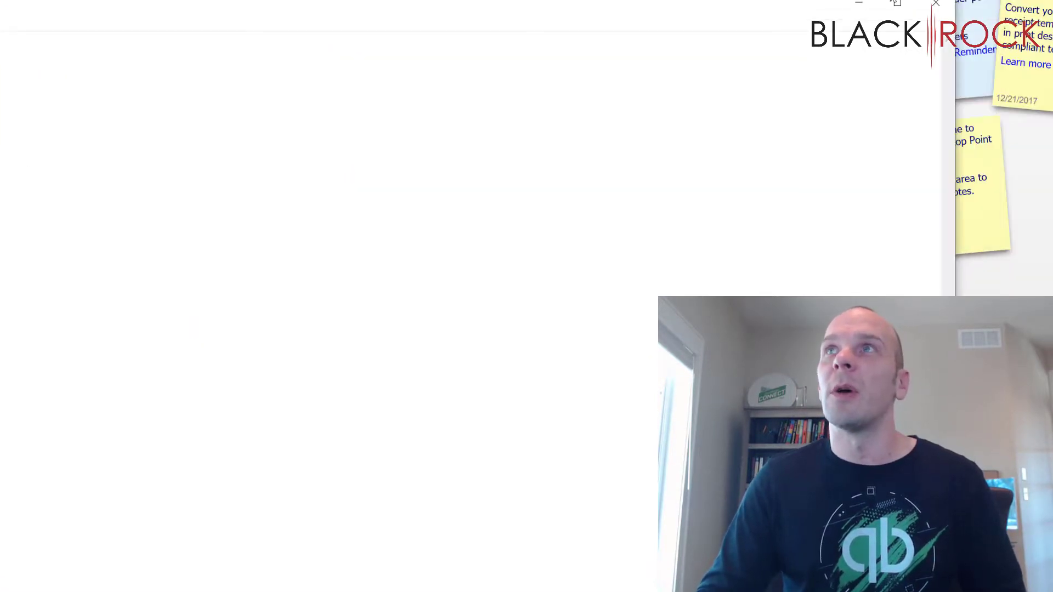
left_click(935, 4)
left_click(328, 379)
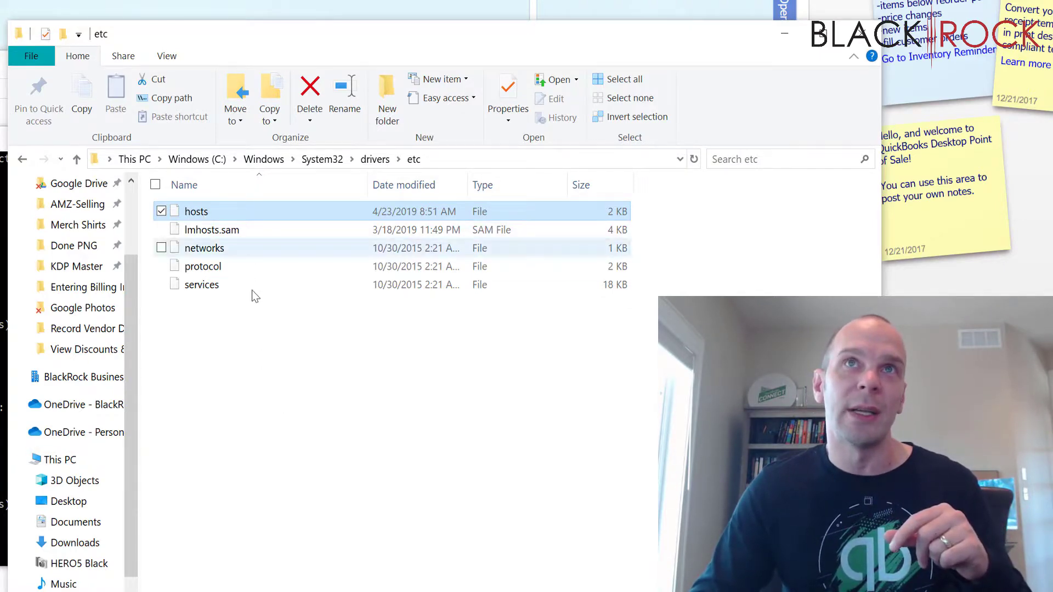
Review the ping results in the Command Prompt alongside the files in the etc folder
left_click(255, 371)
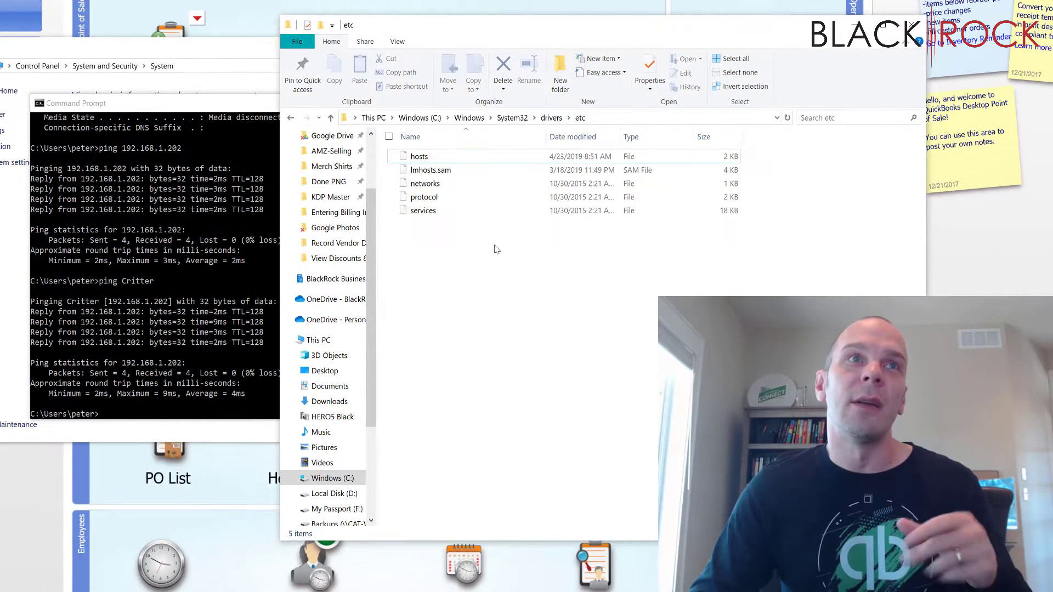
left_click(114, 317)
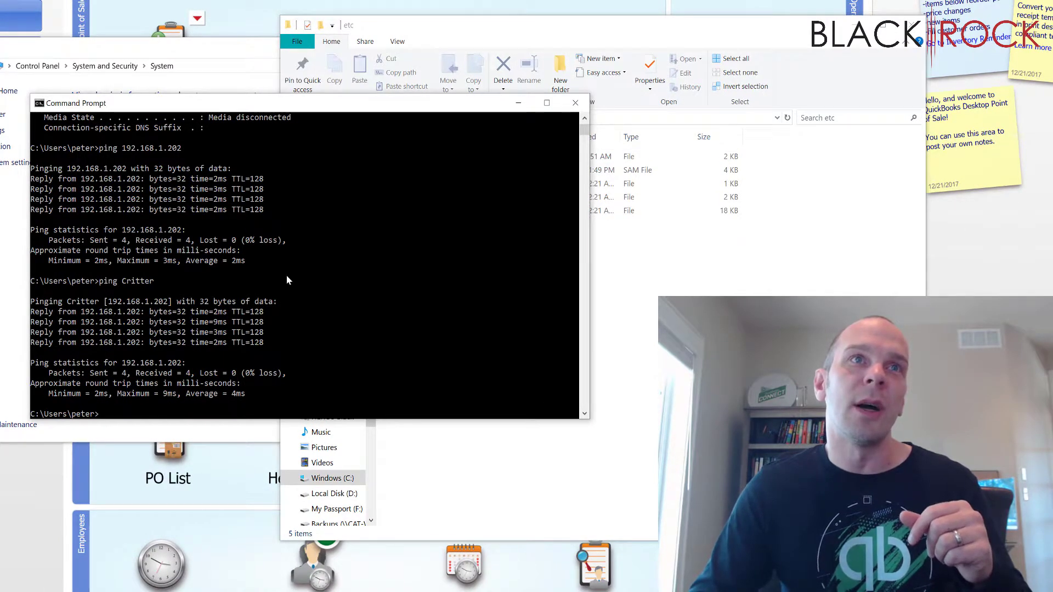
left_click(661, 285)
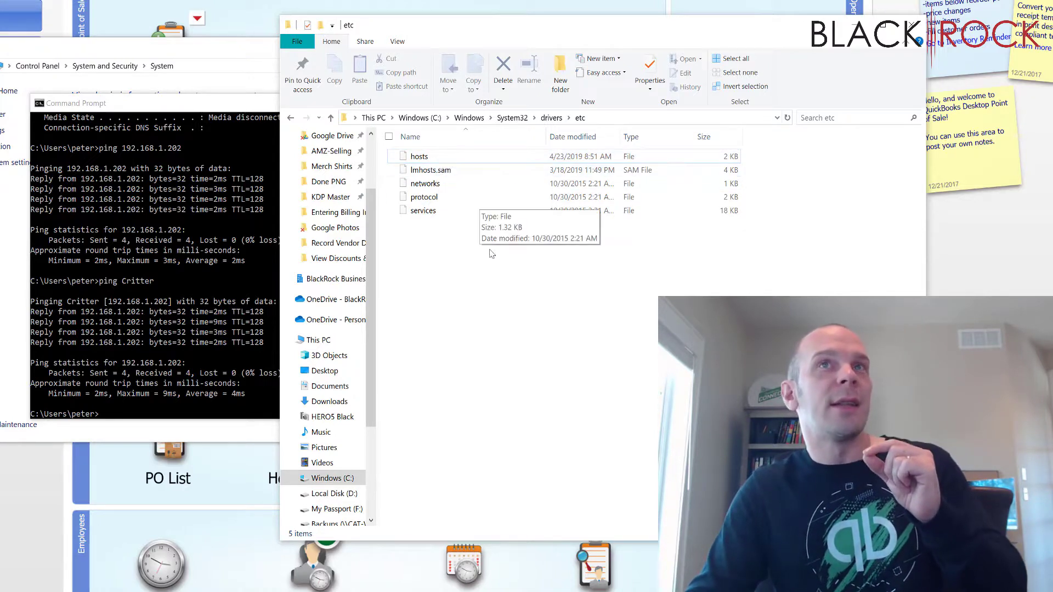
left_click(244, 344)
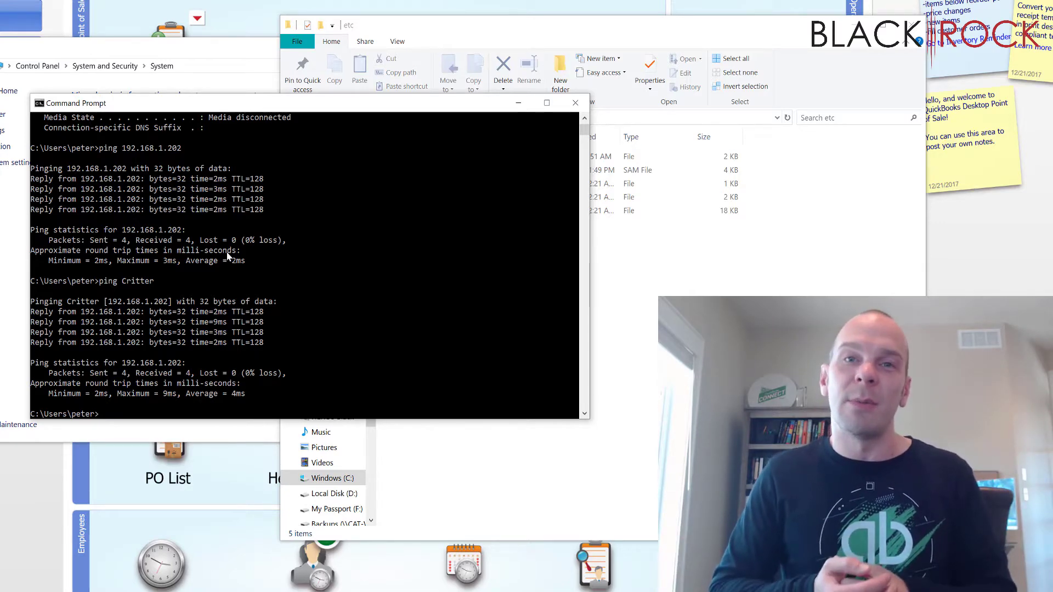
left_click(713, 258)
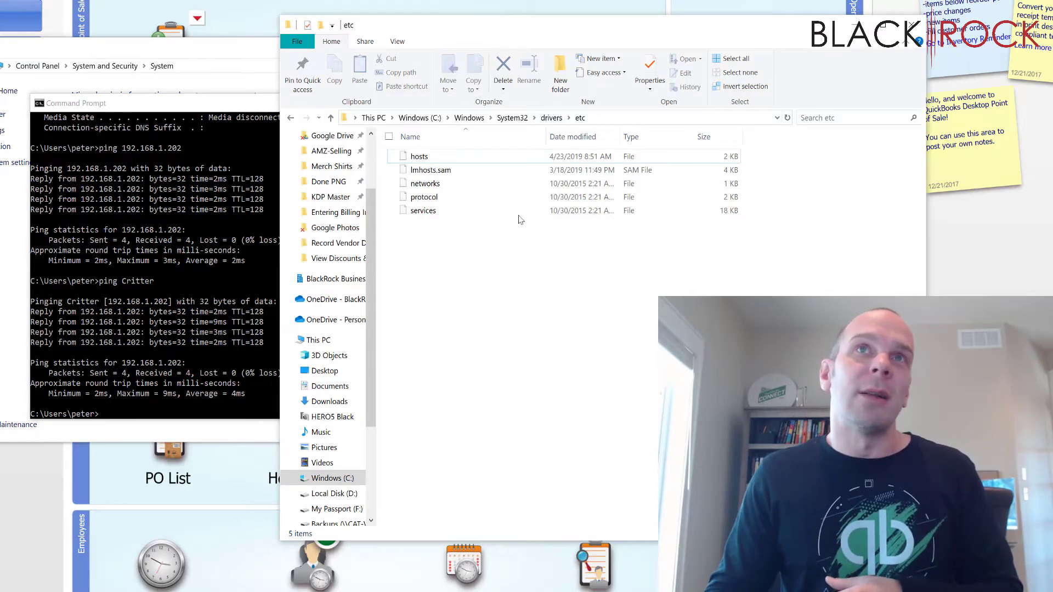